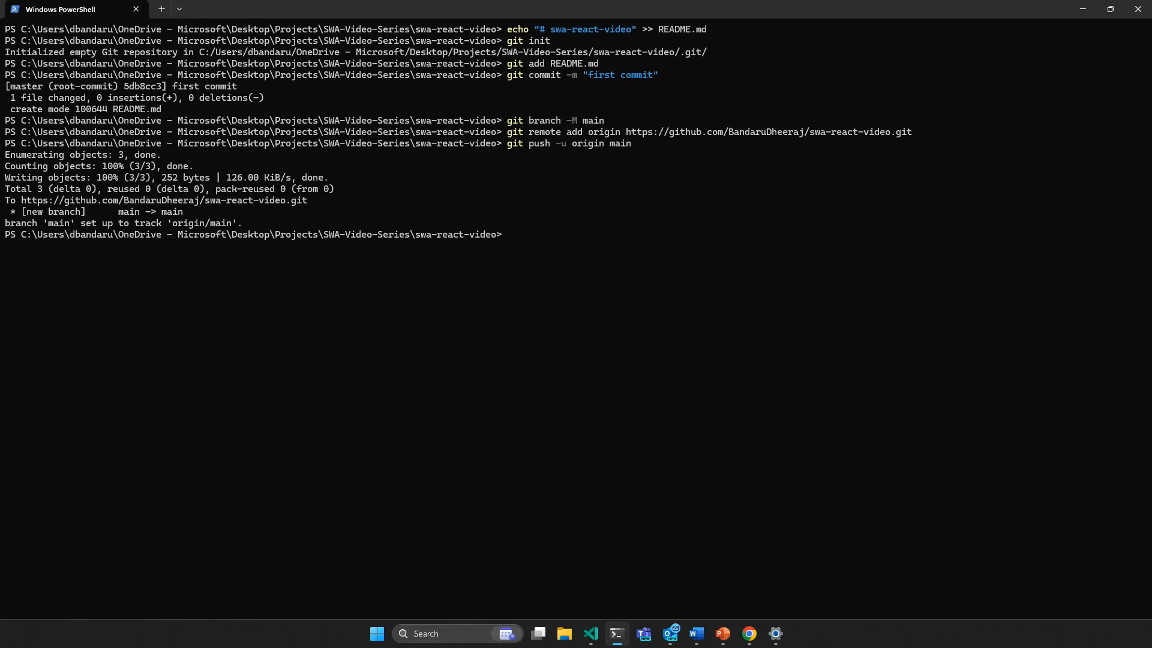
- Check the repository's Git status and stage all files with git add *
text(git status)
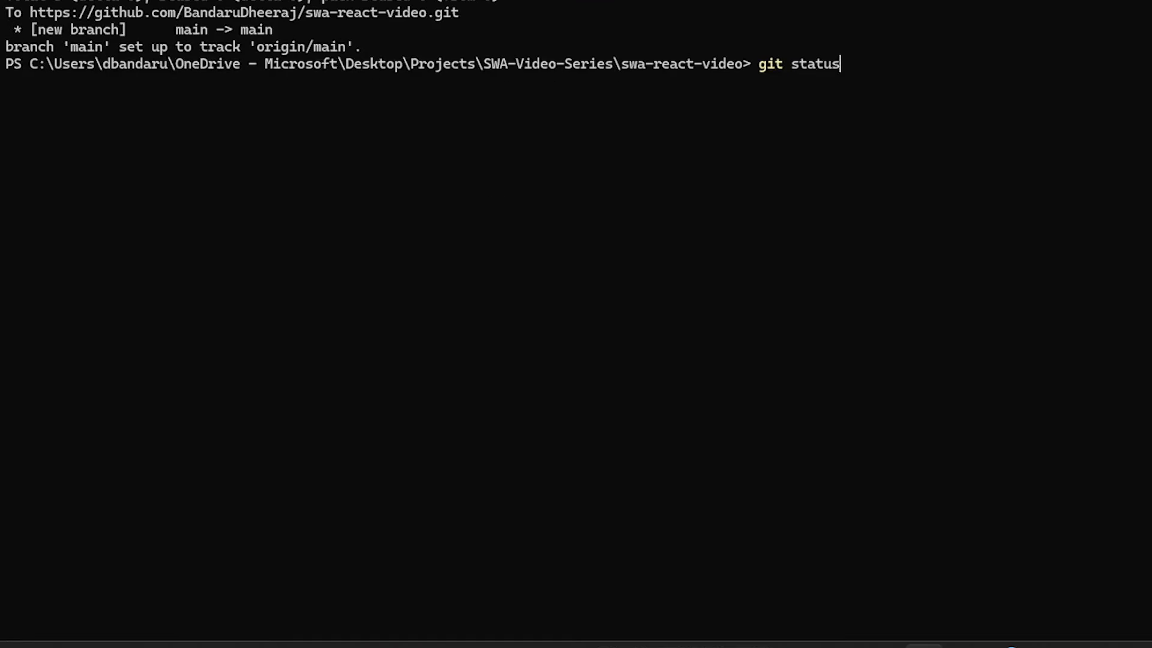
key(Return)
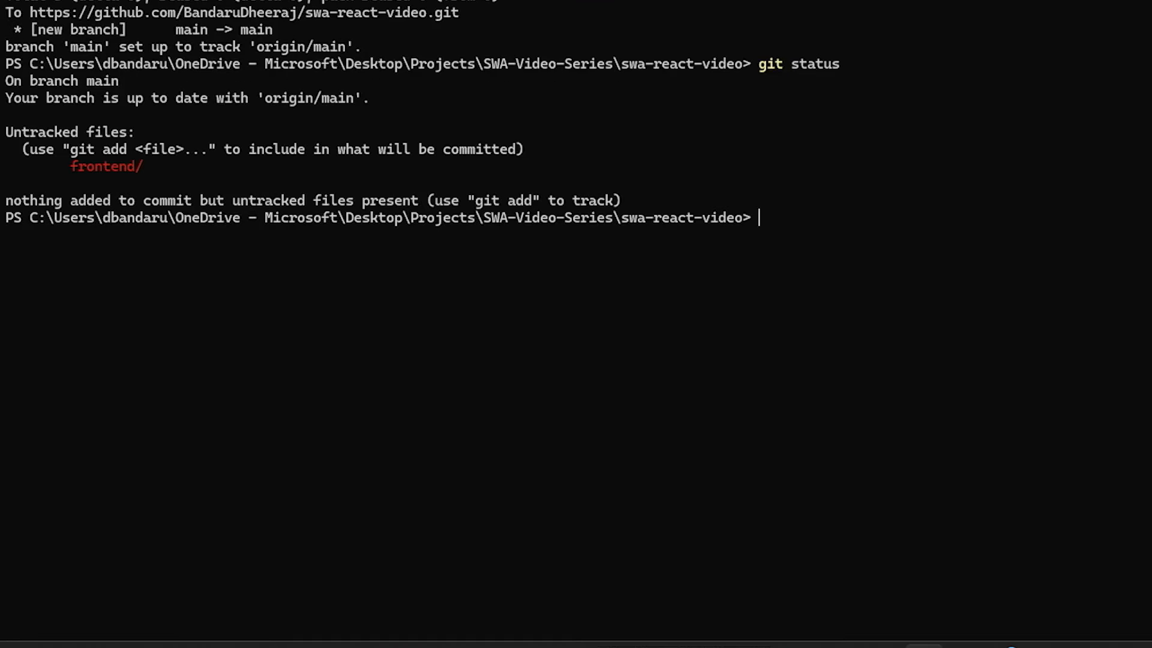
text(git add *)
key(Return)
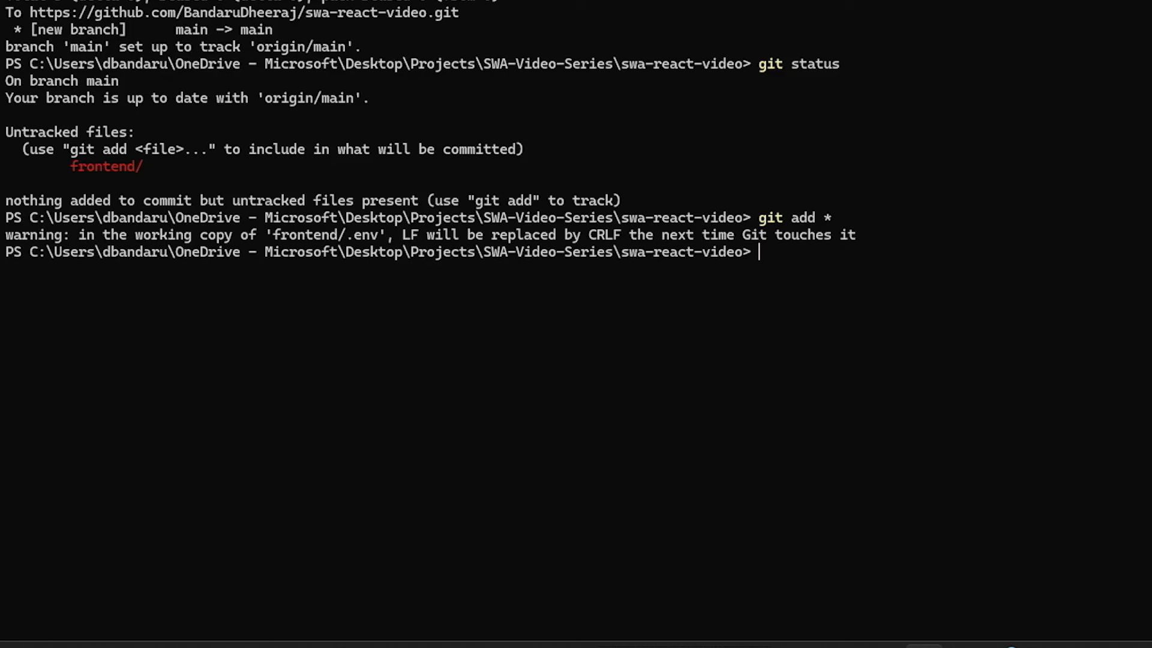
- Commit the staged files with the message "init" and push the commit to the remote repository
text(git commit -m )
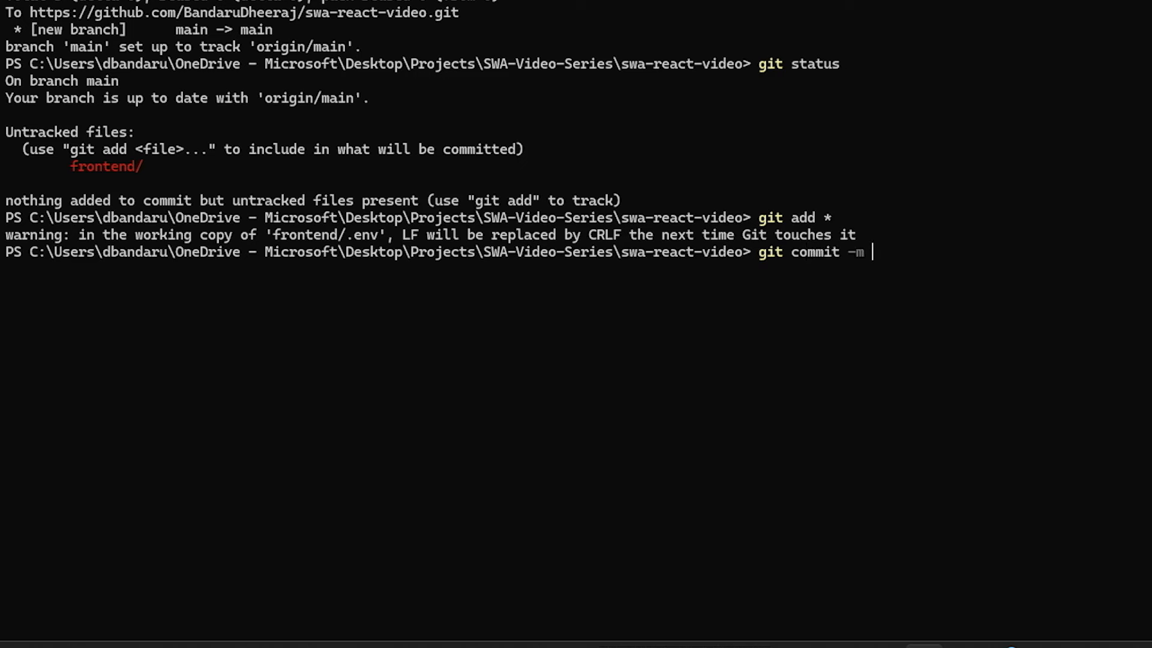
text("init")
key(Return)
text(git push)
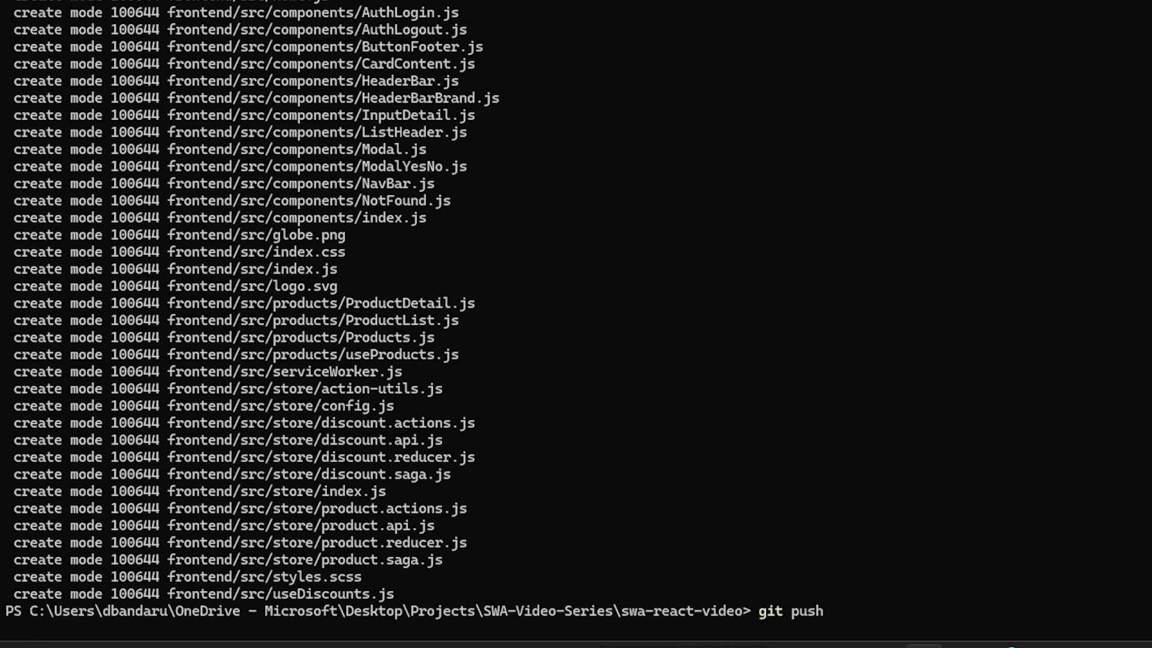
key(Return)
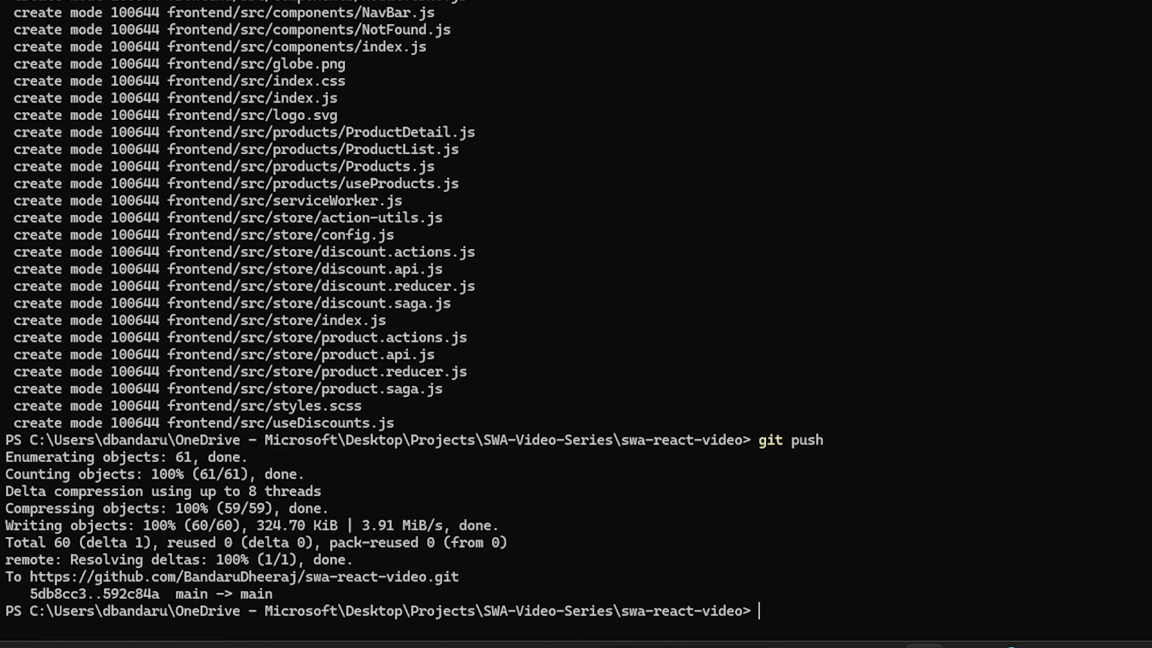
- Check the Git status again and switch to the Azure Create Static Web App form in the browser
text(git status)
key(Return)
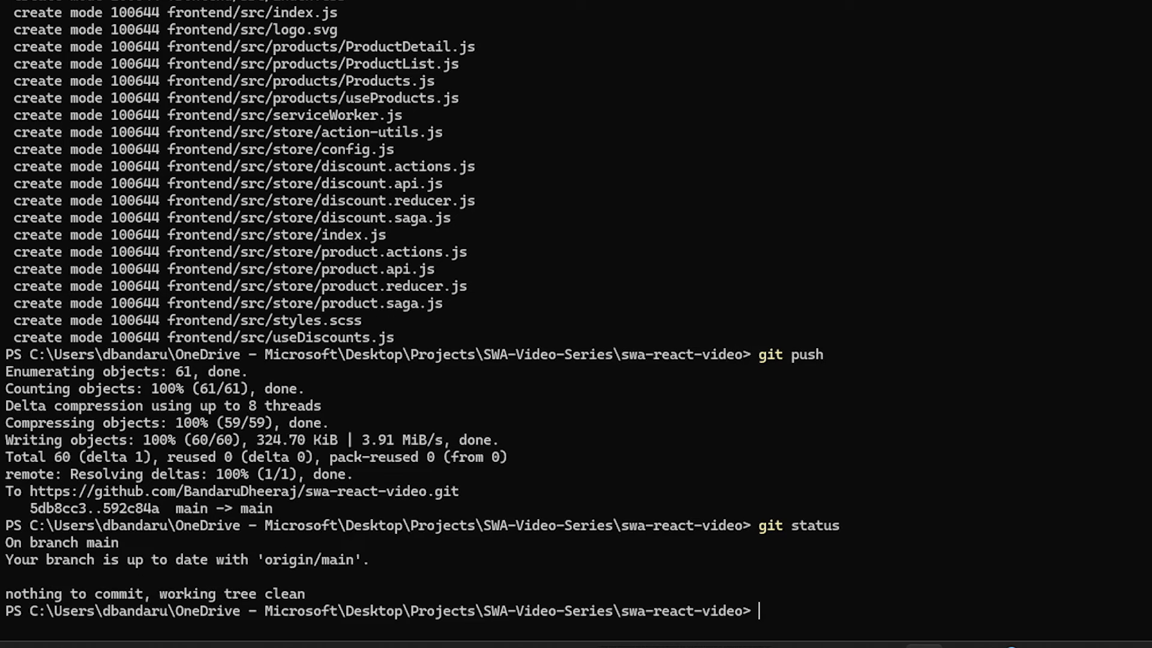
click(1084, 16)
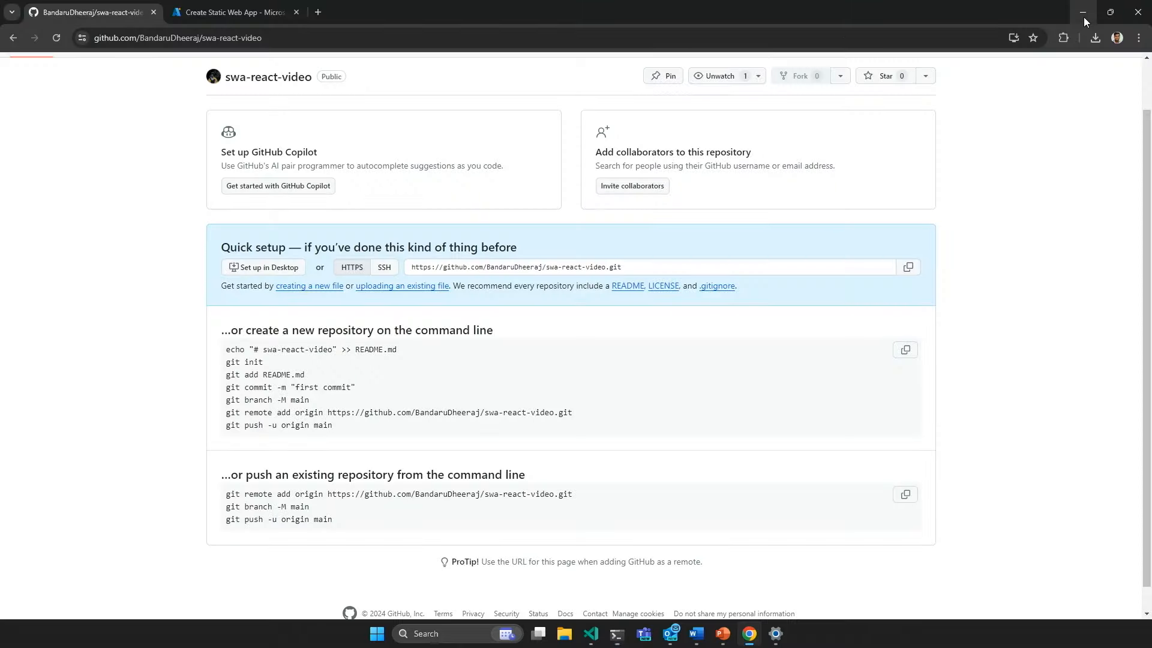
click(228, 15)
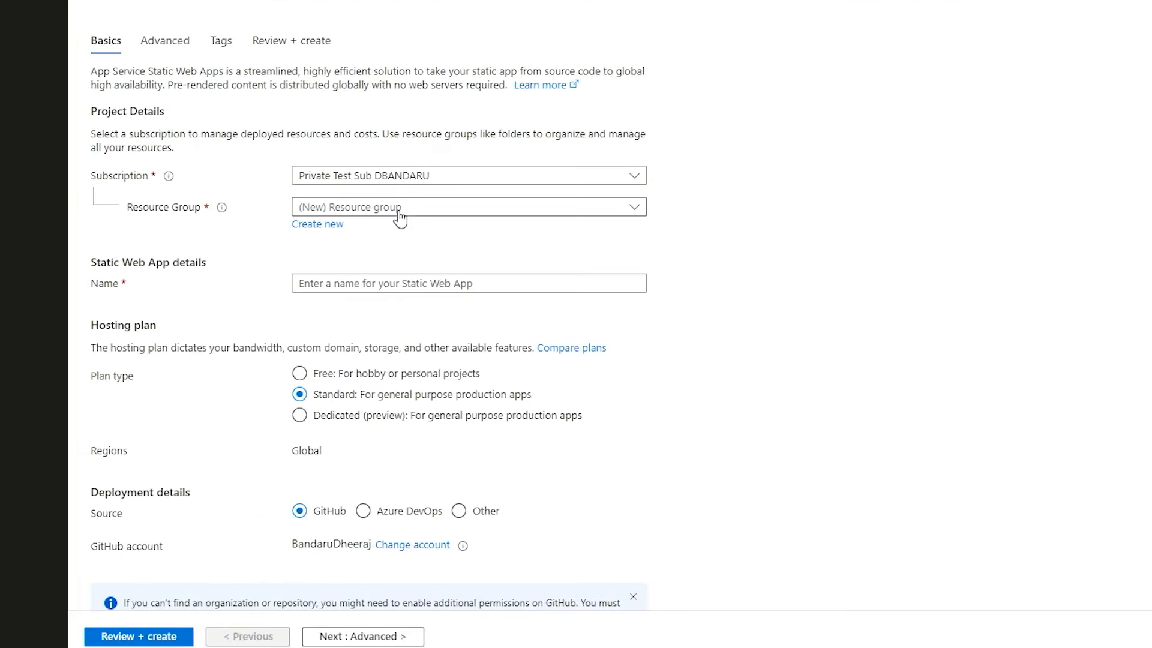
- Create a new resource group named swa-react-video for the static web app
click(325, 227)
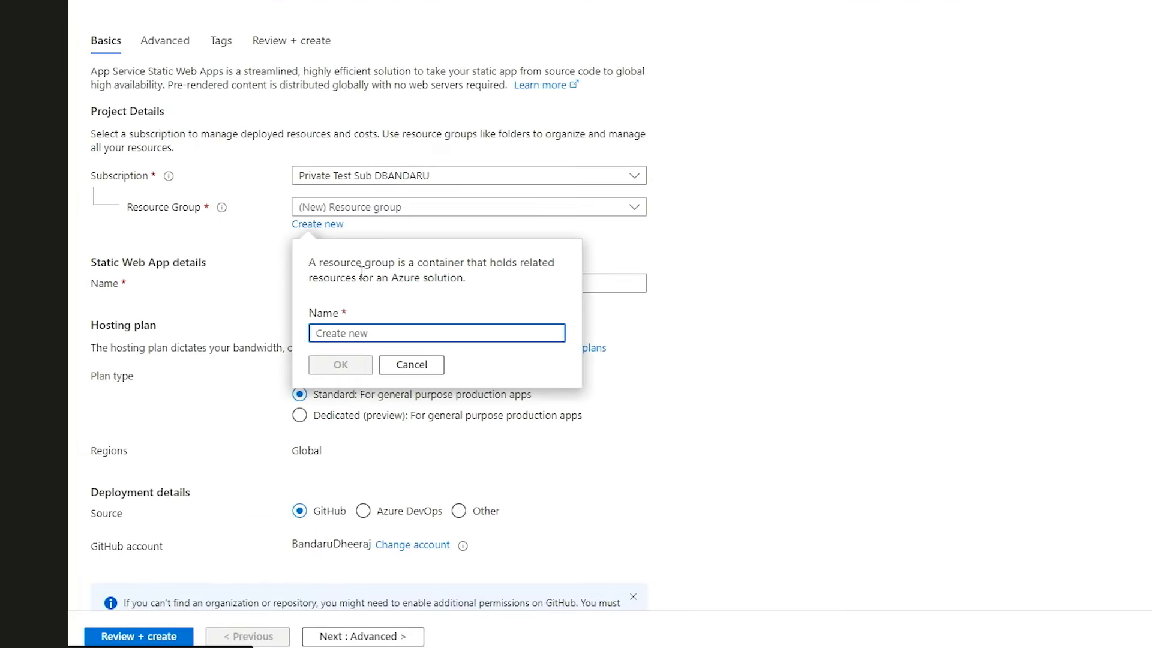
click(392, 334)
text(sw)
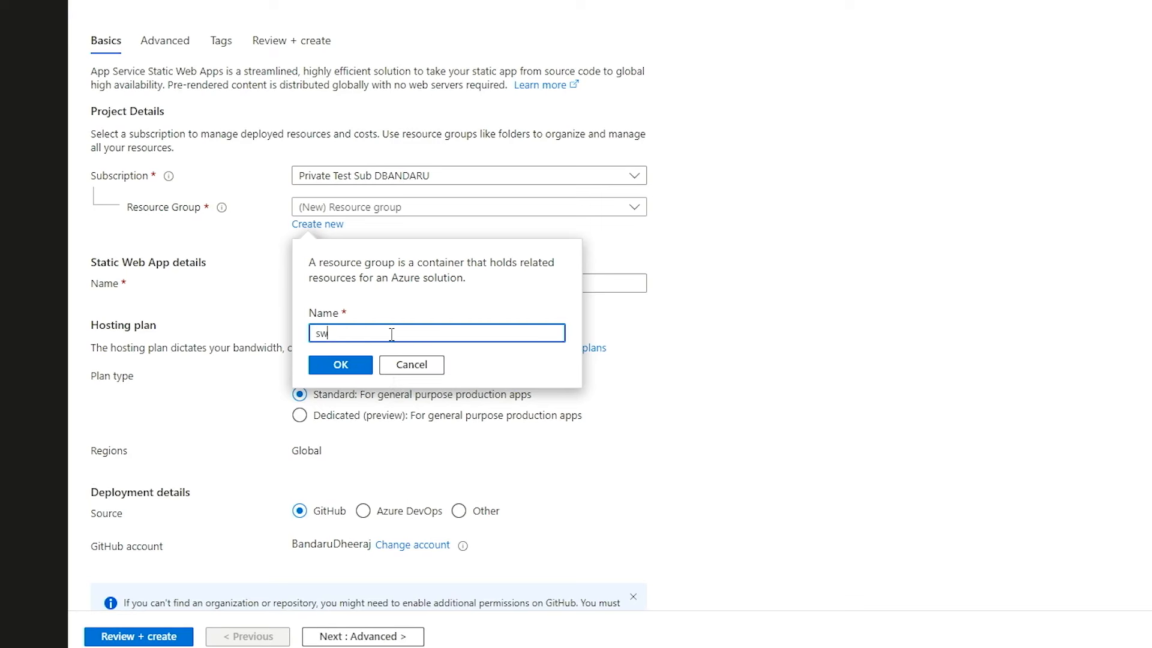
text(a-react-video)
click(339, 365)
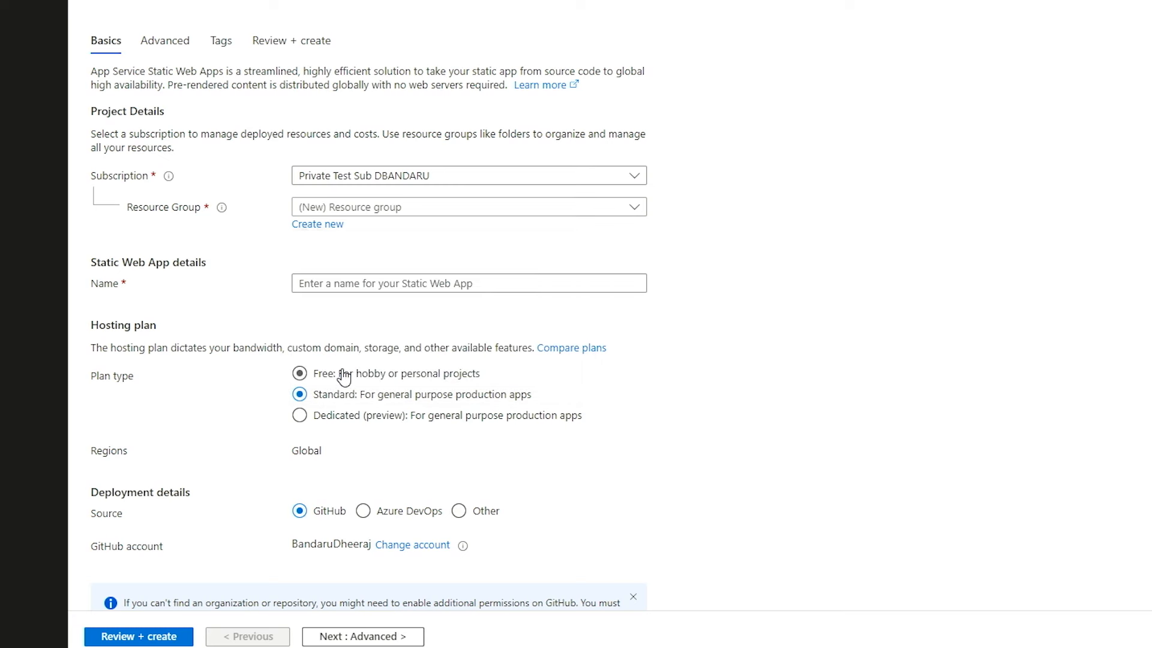
- Name the static web app SWA-React-Video
click(338, 285)
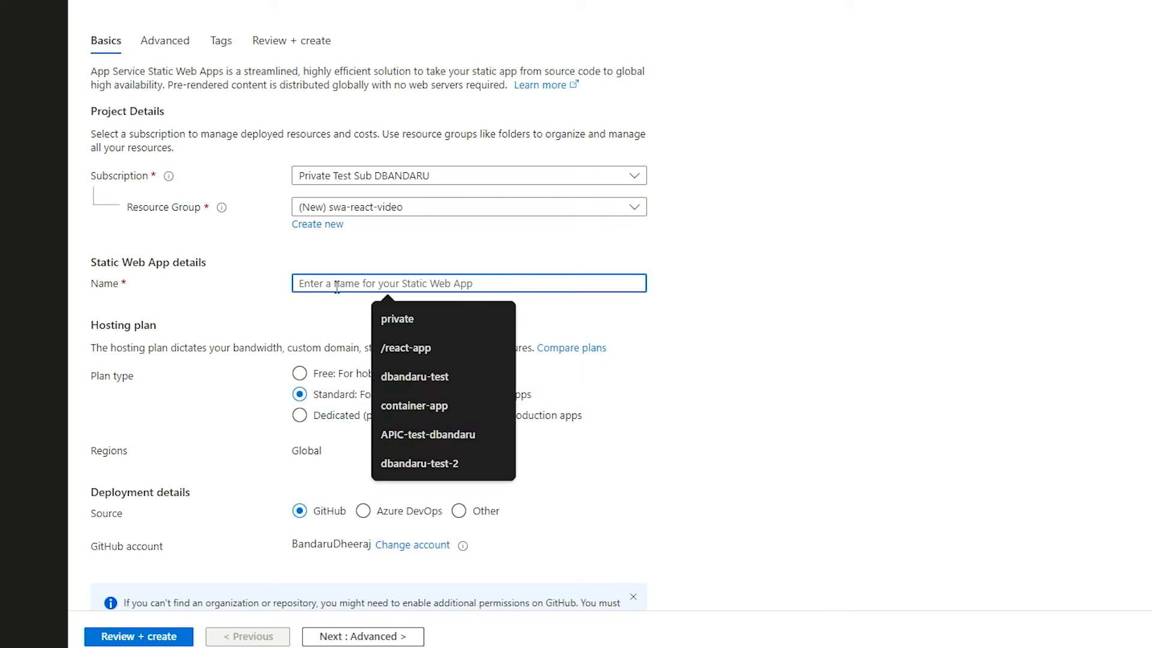
text(SWA)
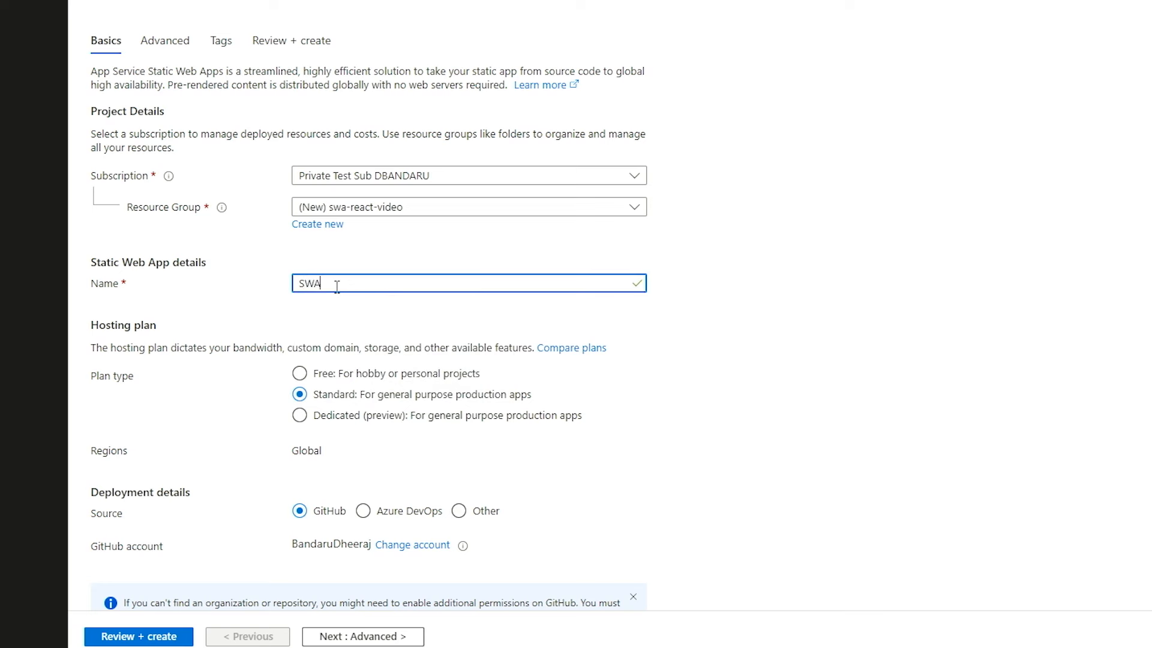
text(-React-Video)
- In the deployment details, select the GitHub account's organization and the swa-react-video repository with the main branch
scroll(679, 381, down, 3)
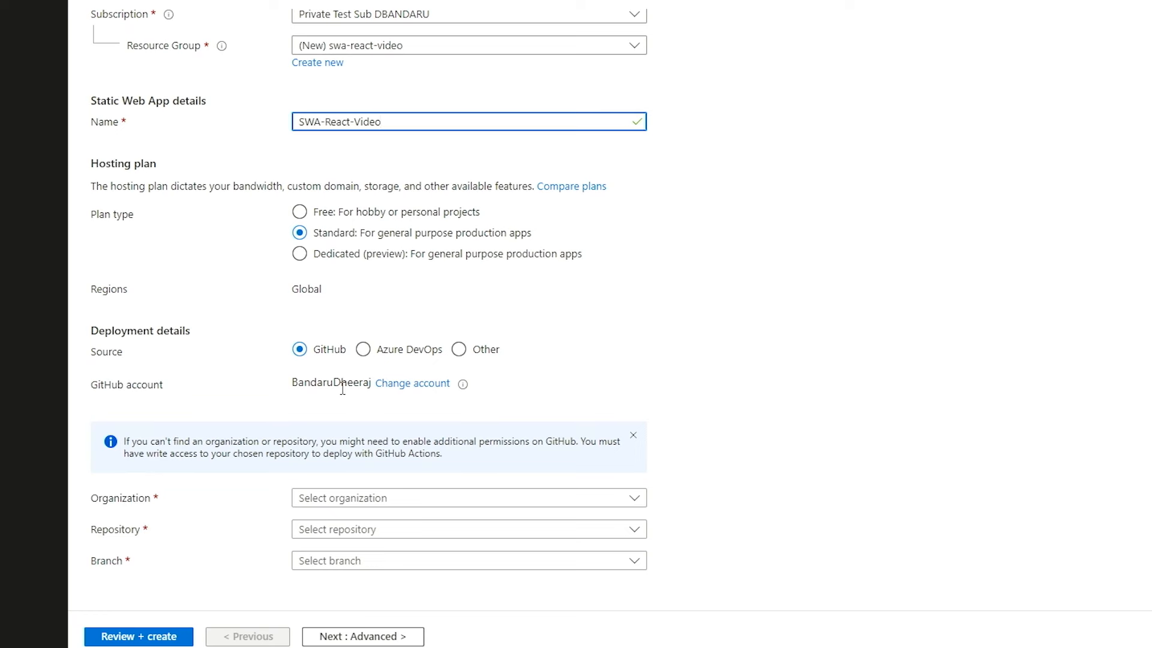
click(345, 499)
click(345, 553)
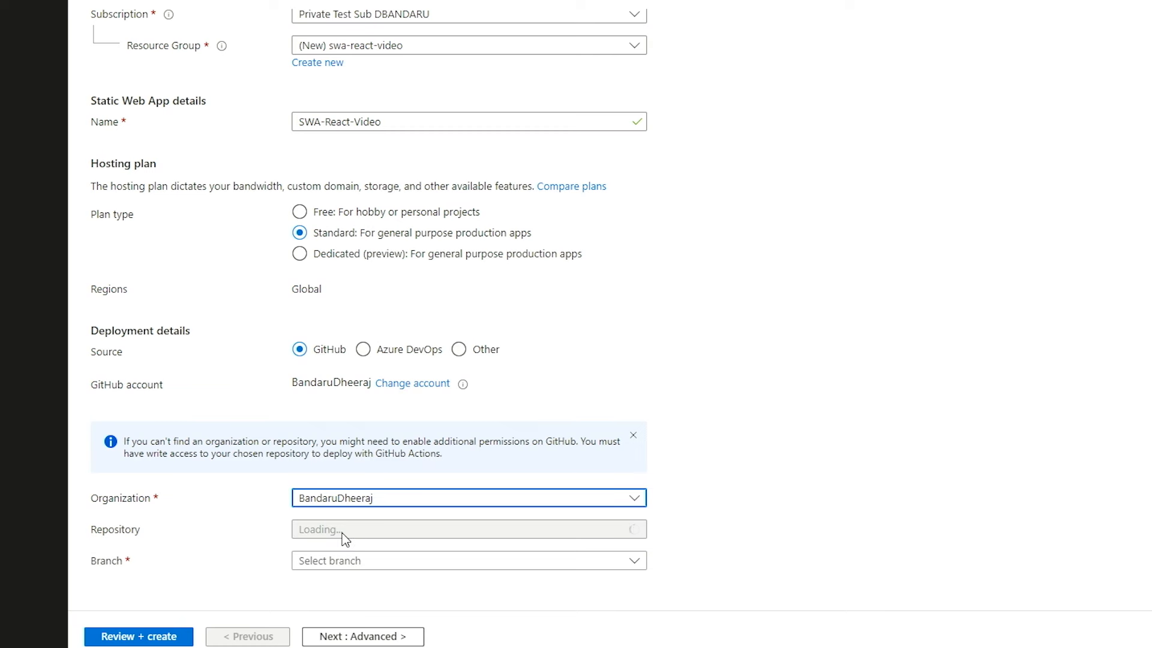
click(344, 531)
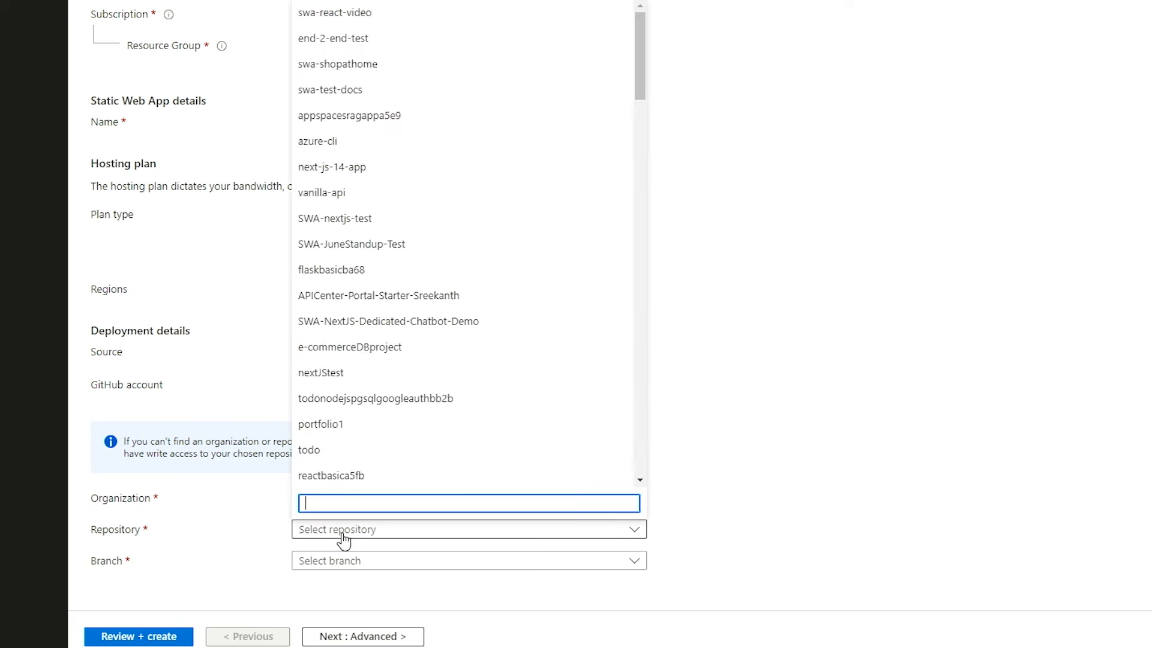
click(345, 15)
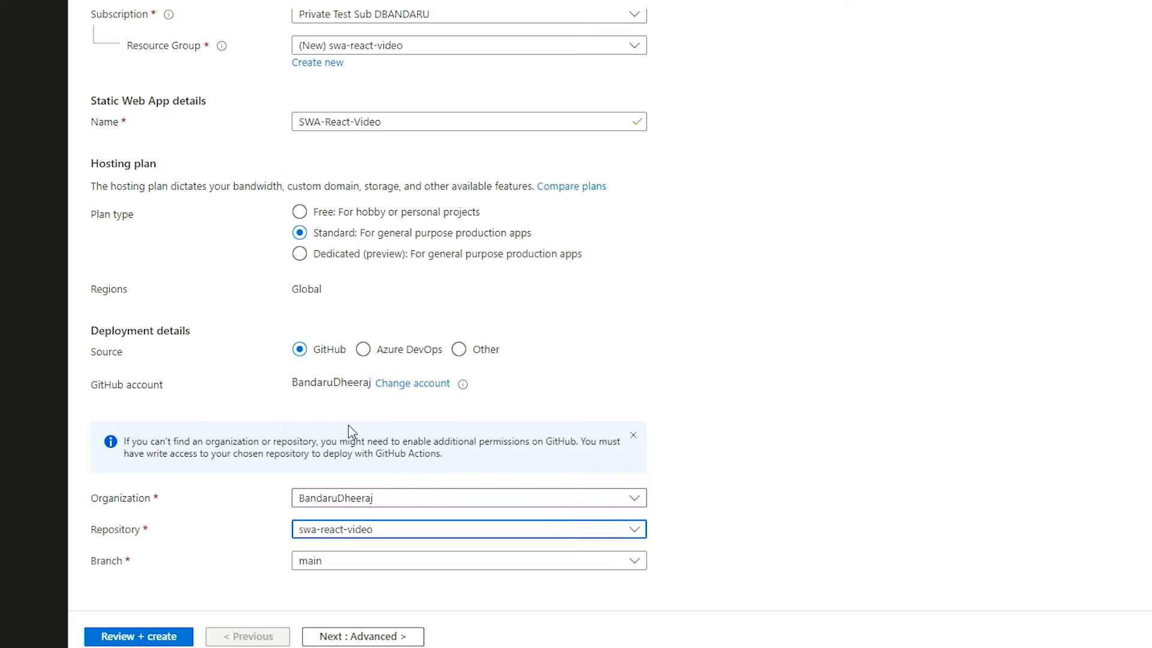
click(335, 577)
click(335, 578)
click(225, 581)
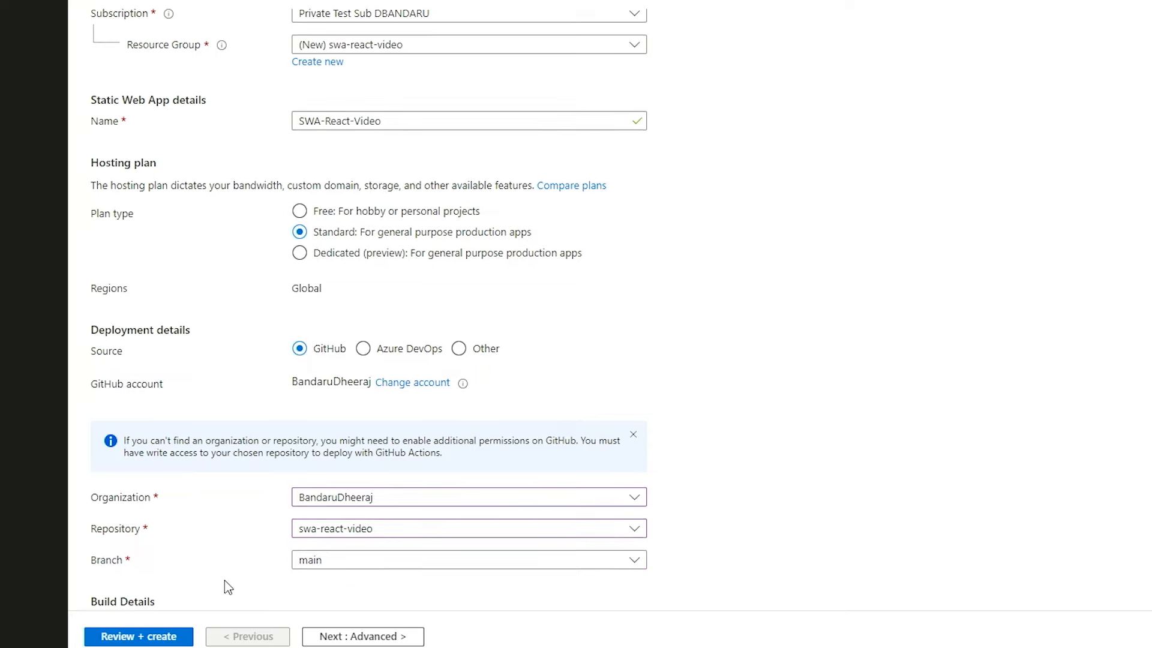
- Review the build details and the summary with the detected React preset kept, and create the static web app
scroll(225, 581, down, 3)
scroll(225, 581, down, 3)
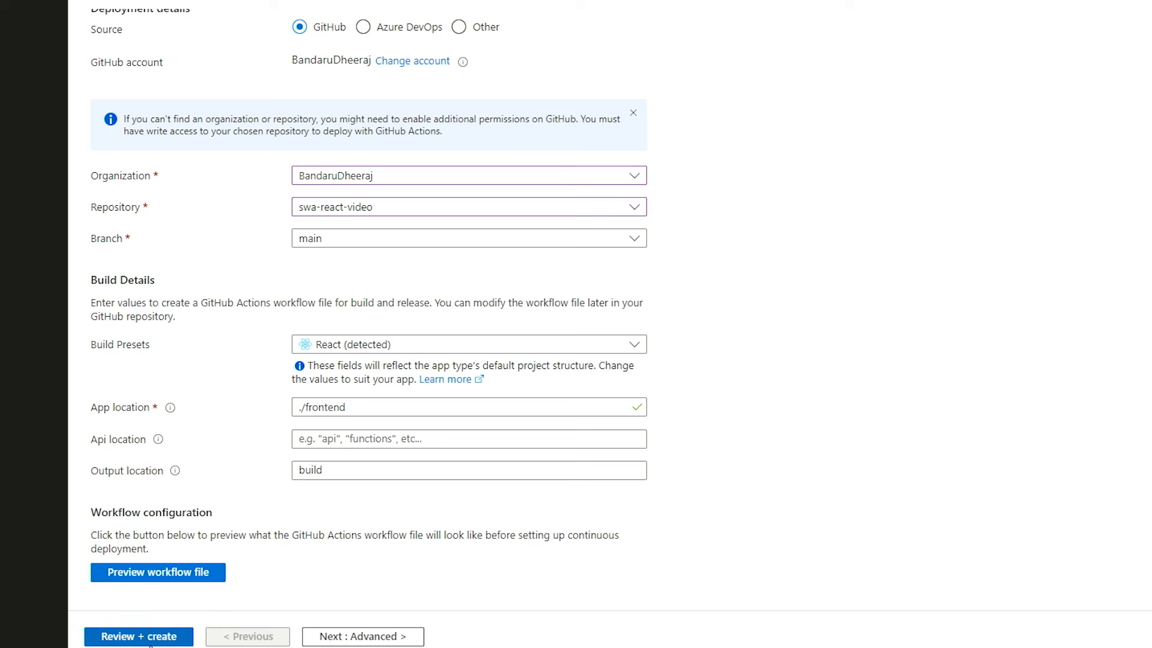
click(145, 642)
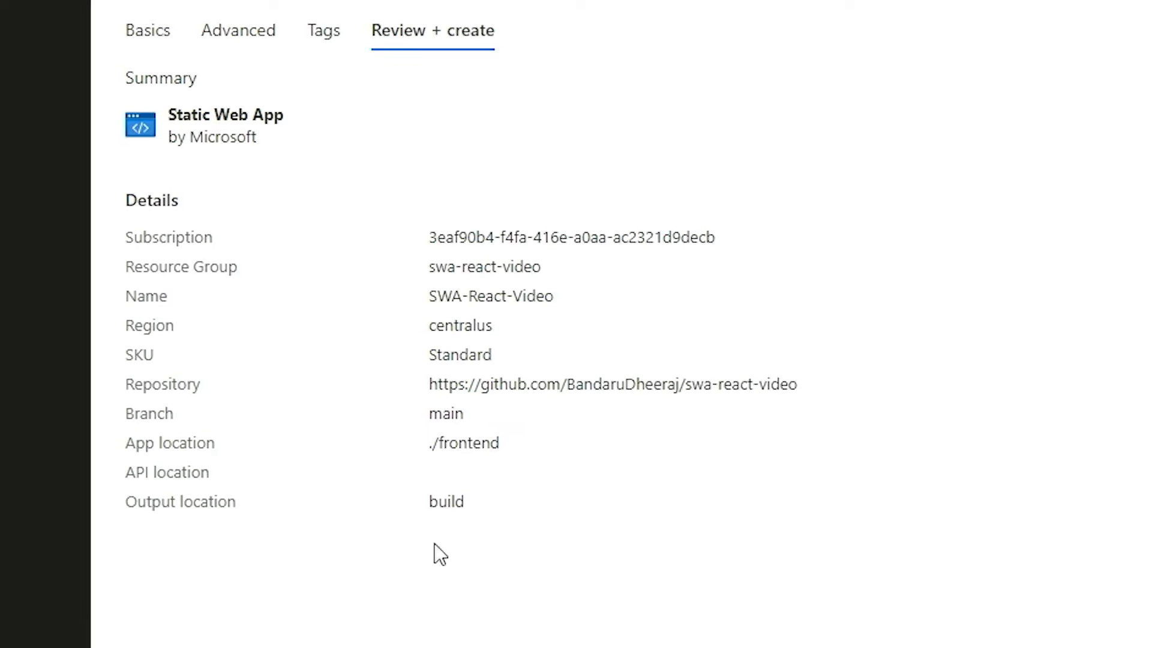
click(38, 600)
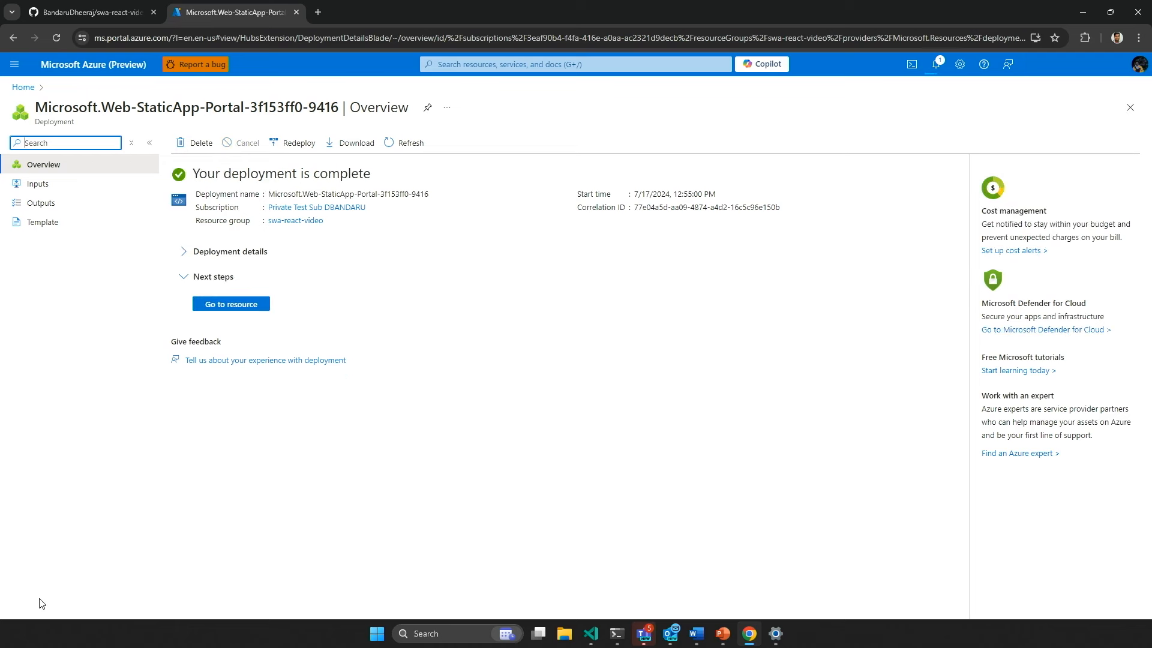
- From the deployed resource's GitHub Action runs, open the Build and Deploy Job of the "ci: add Azure Static Web Apps workflow file" run
click(251, 308)
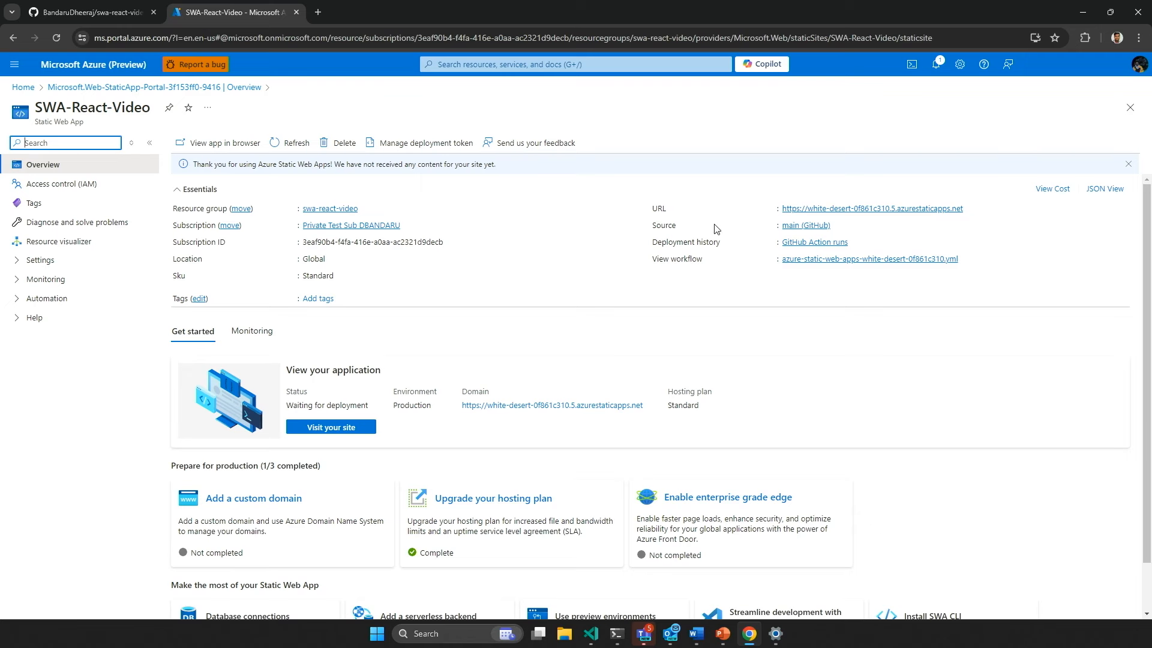
right_click(807, 246)
click(835, 259)
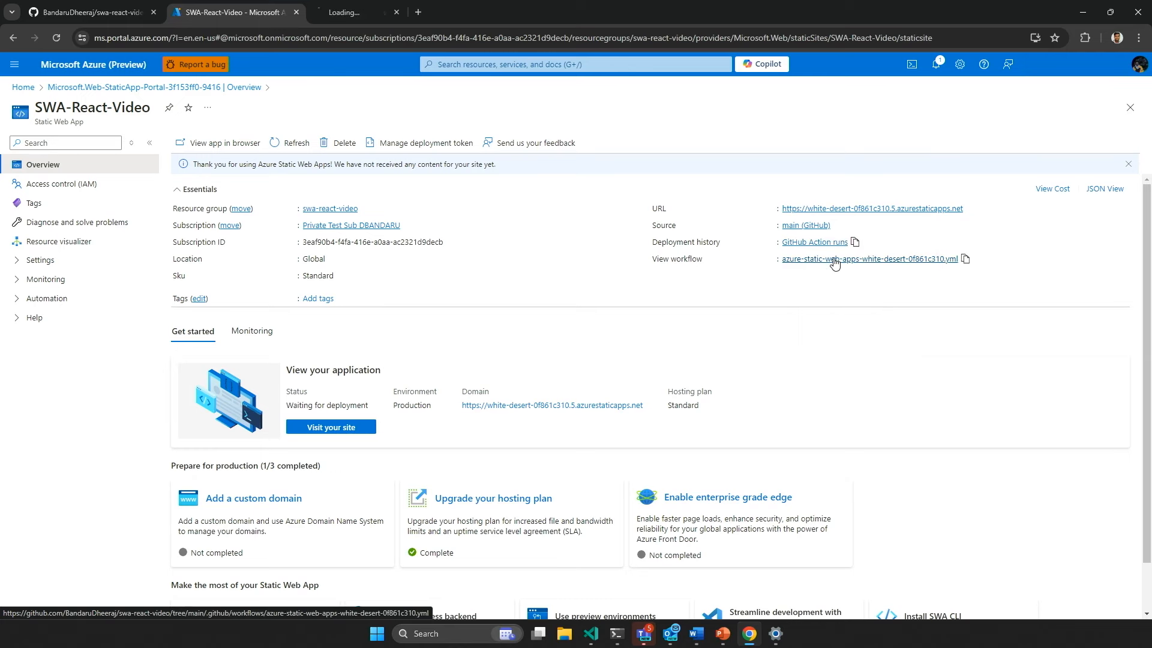
click(370, 12)
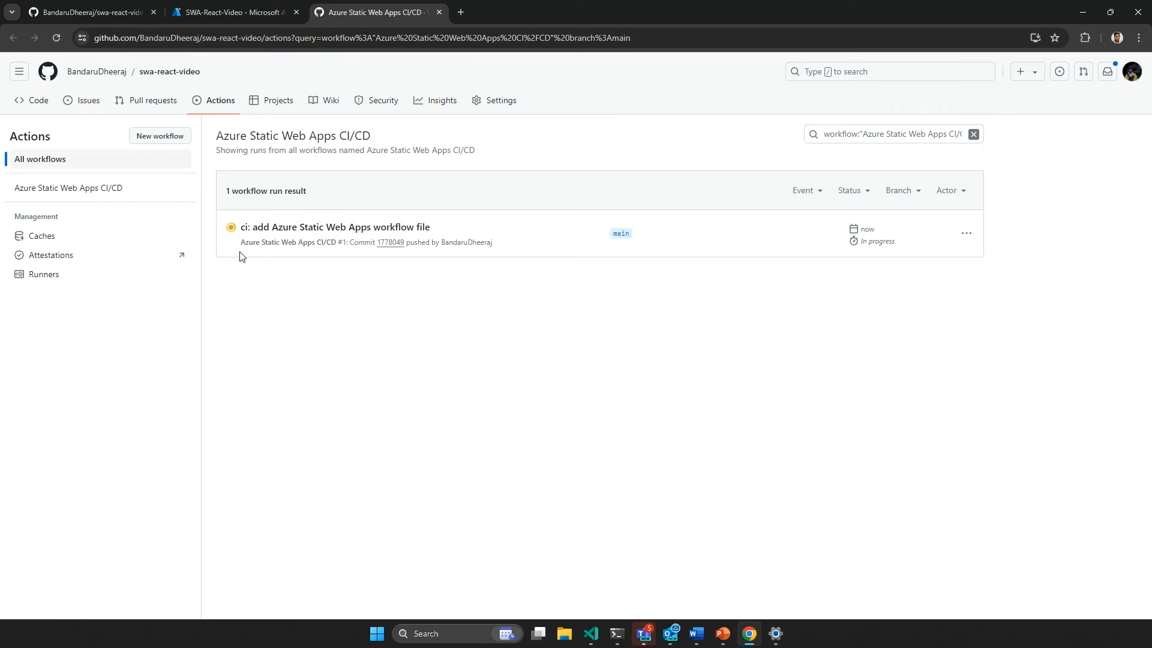
click(286, 231)
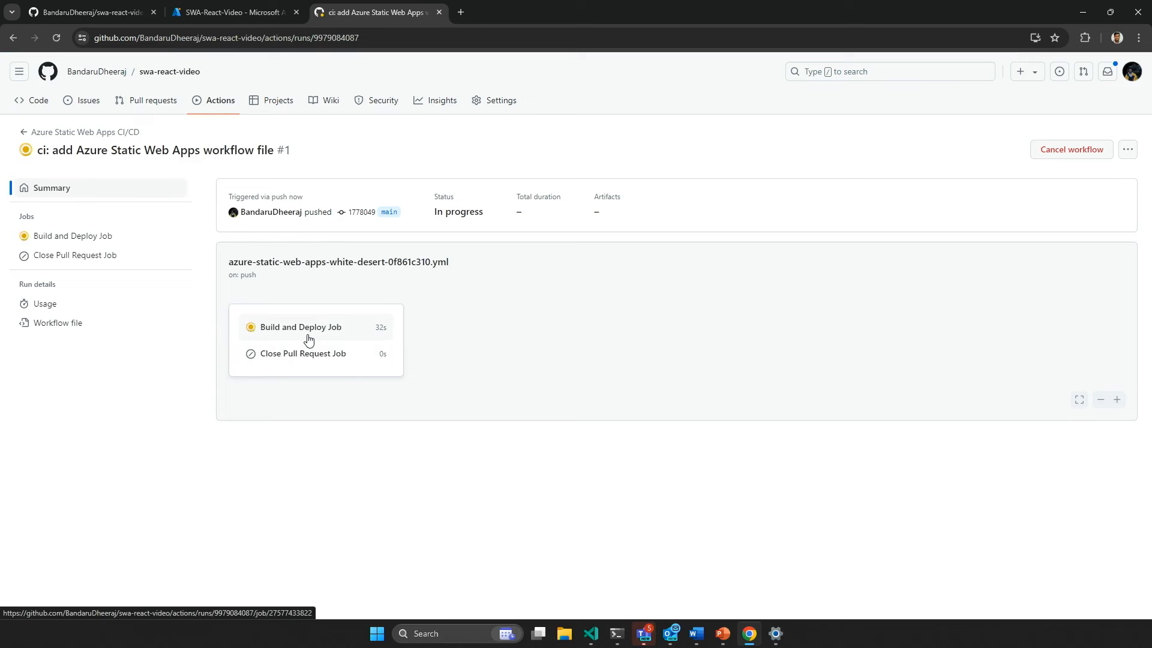
click(340, 328)
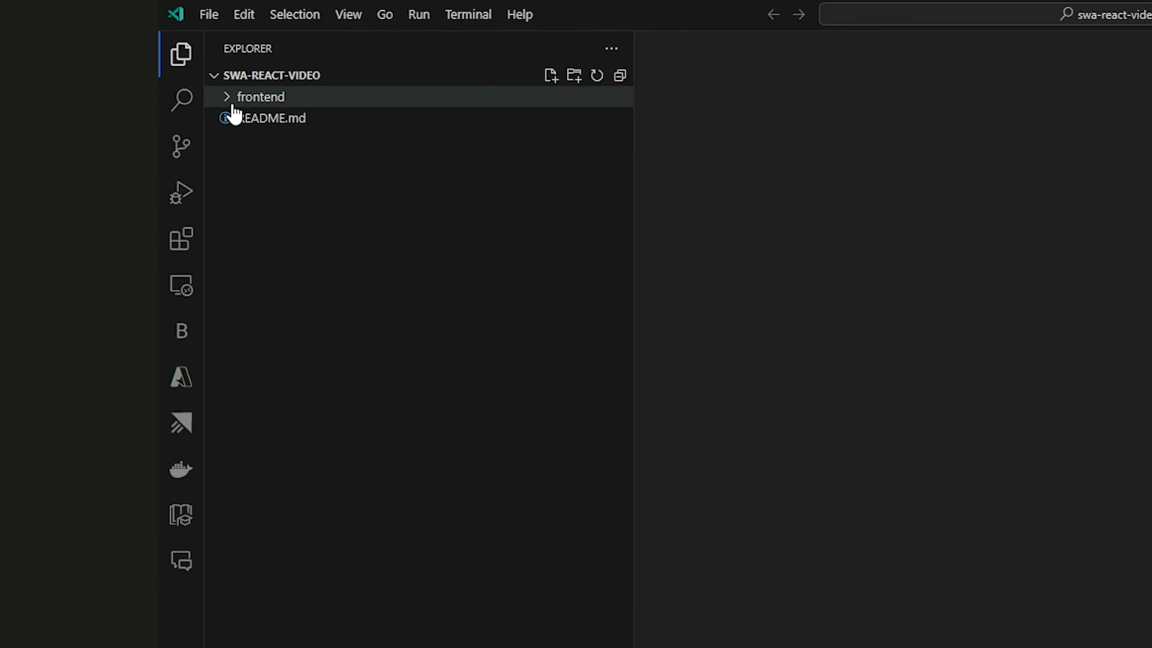
- In VS Code, examine the frontend project's src folder and its App.js file, and collapse the folders again
click(234, 99)
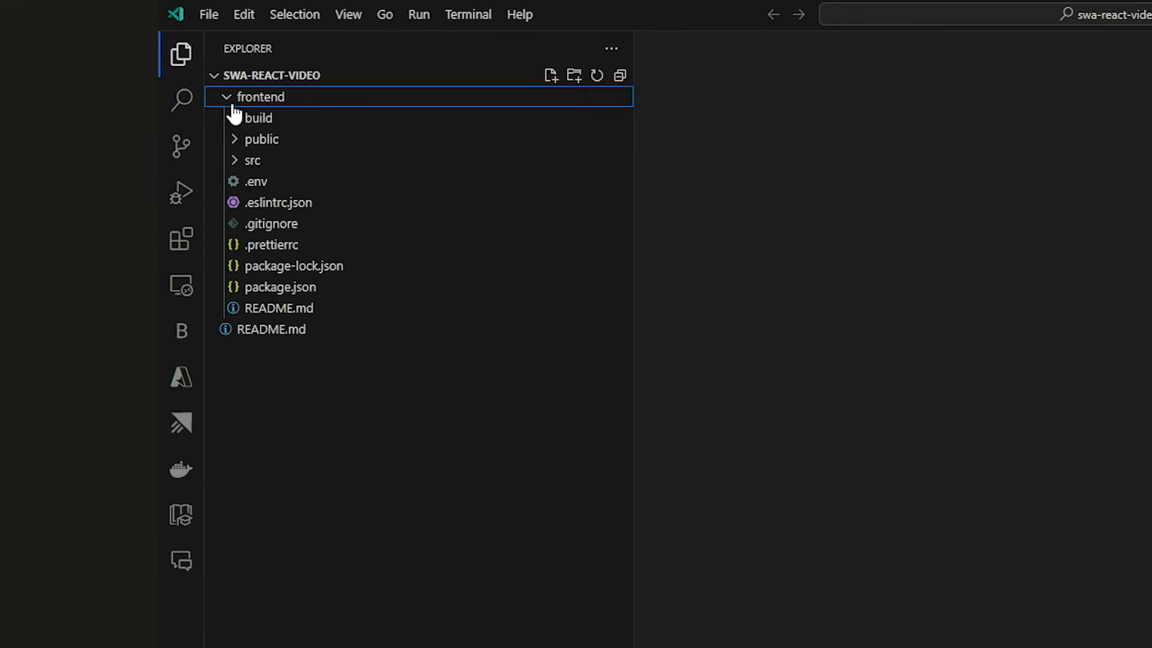
click(280, 167)
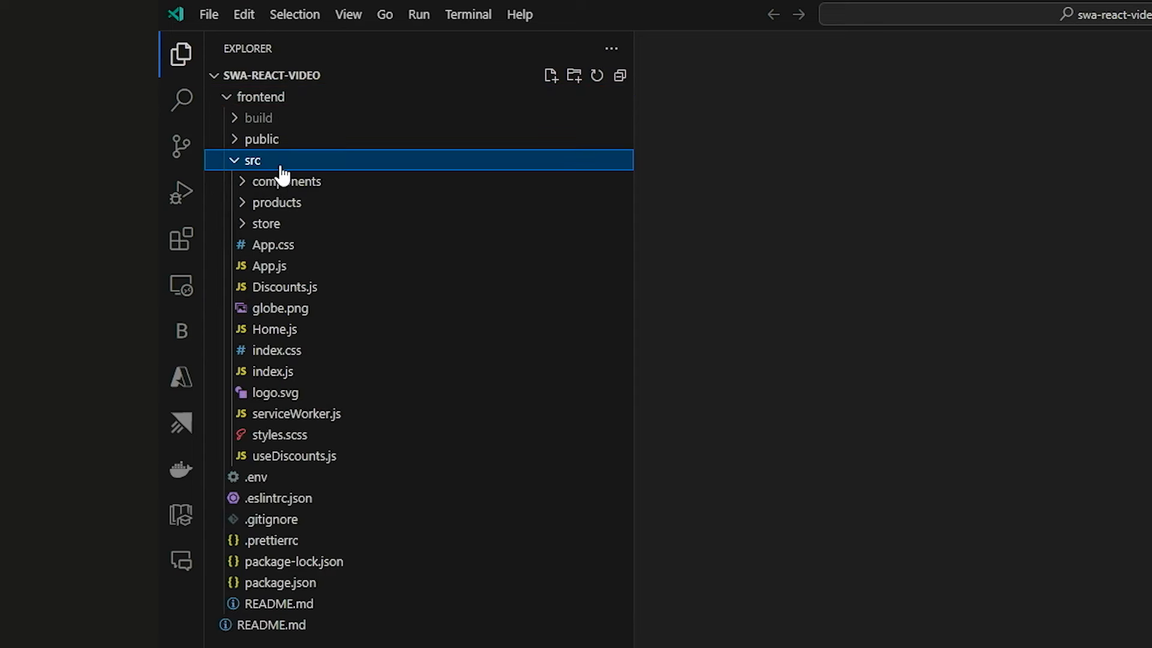
click(313, 267)
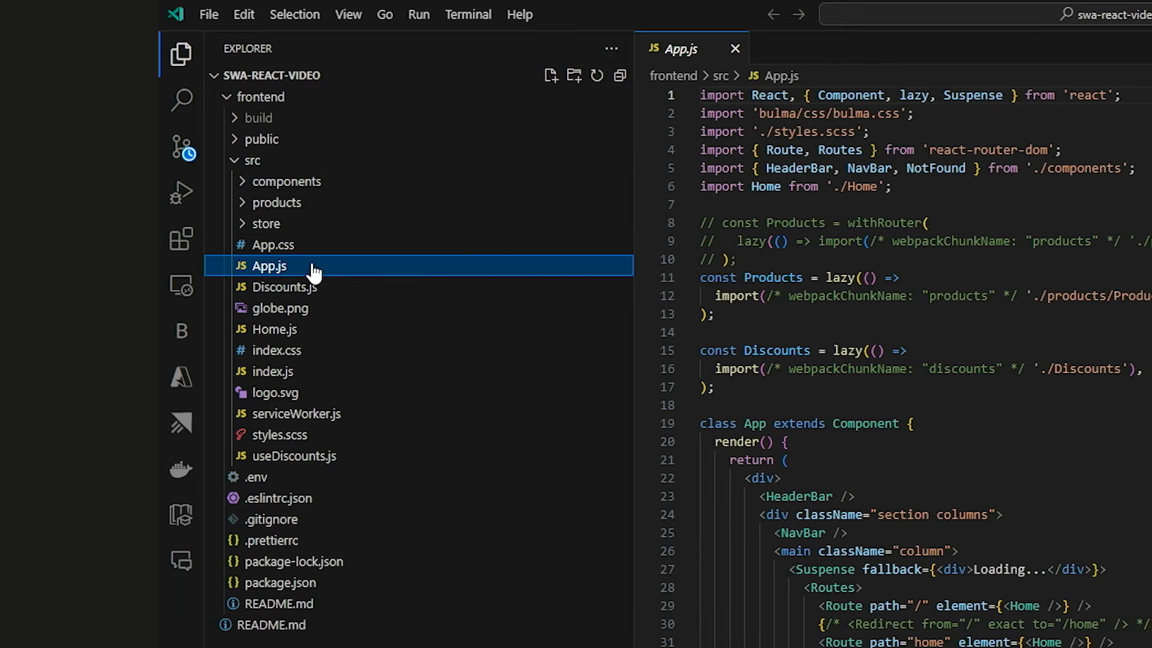
click(246, 160)
click(228, 99)
click(235, 103)
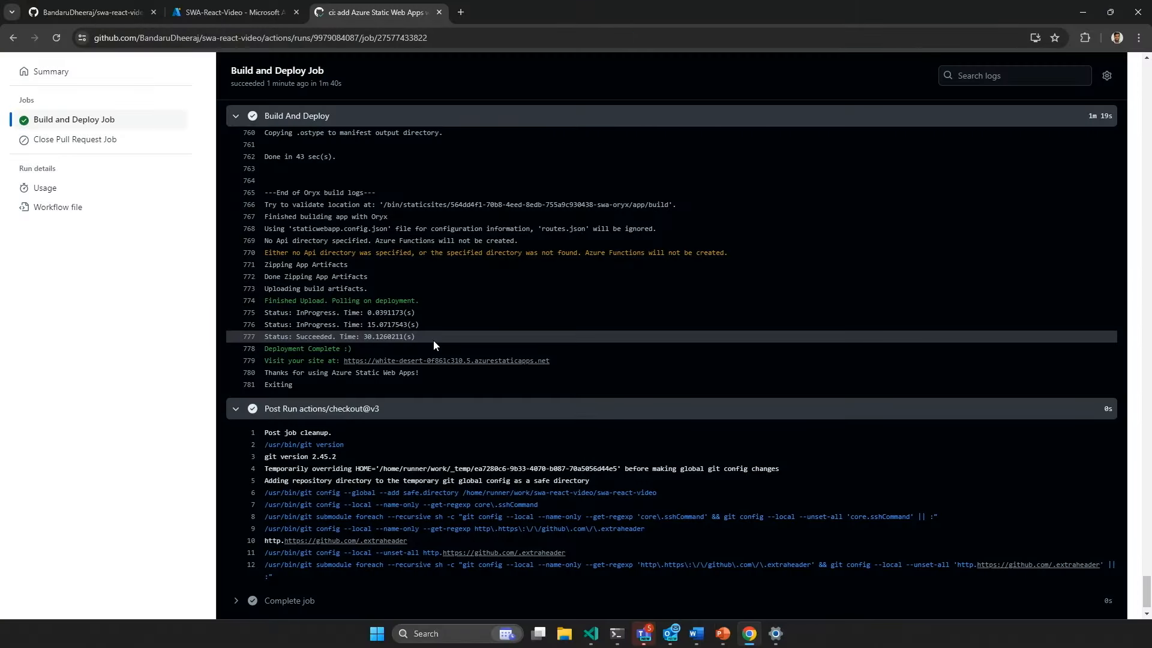
- Back in the browser, open the deployed site's link from the Build and Deploy log in a new tab and view the site
right_click(372, 365)
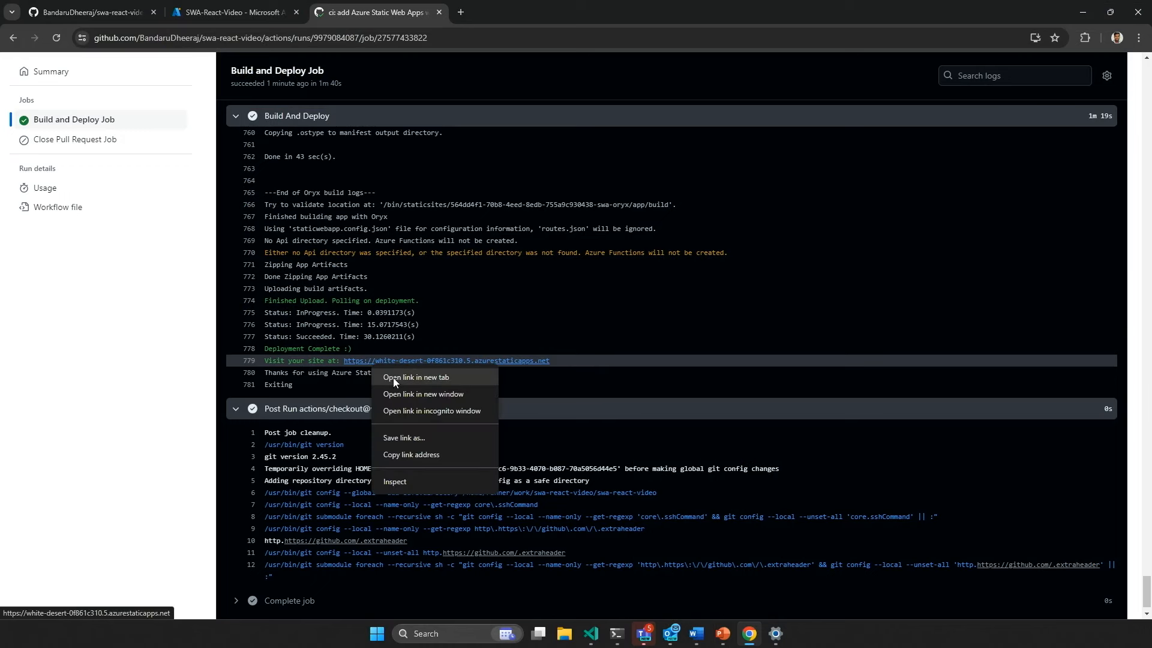
click(394, 377)
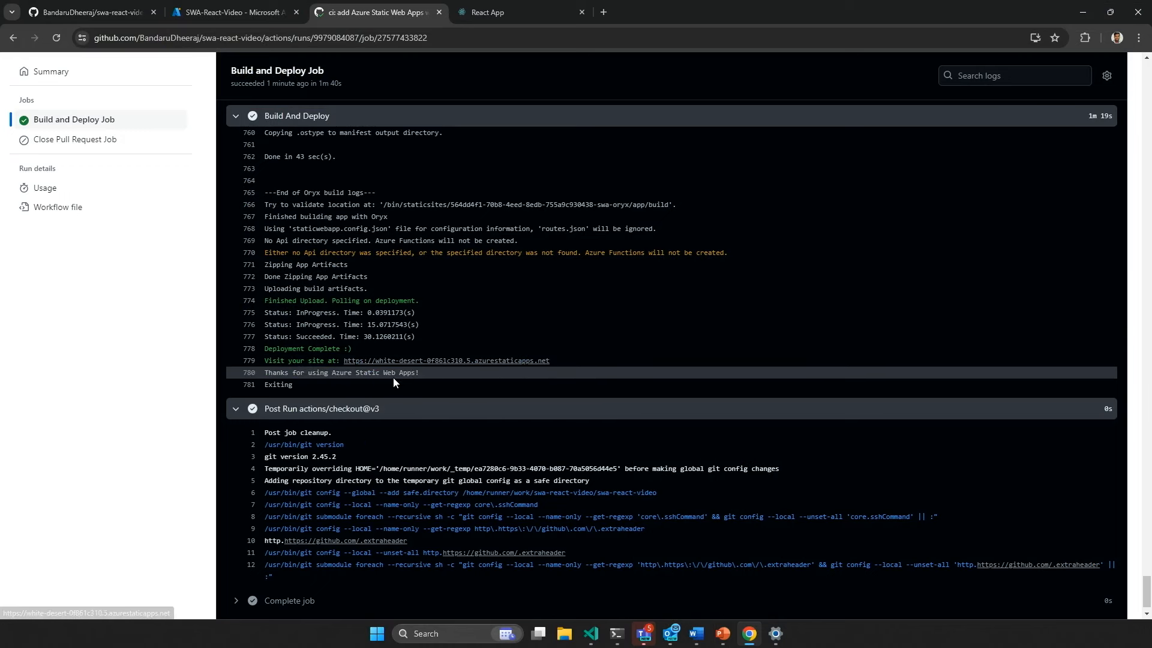
click(488, 20)
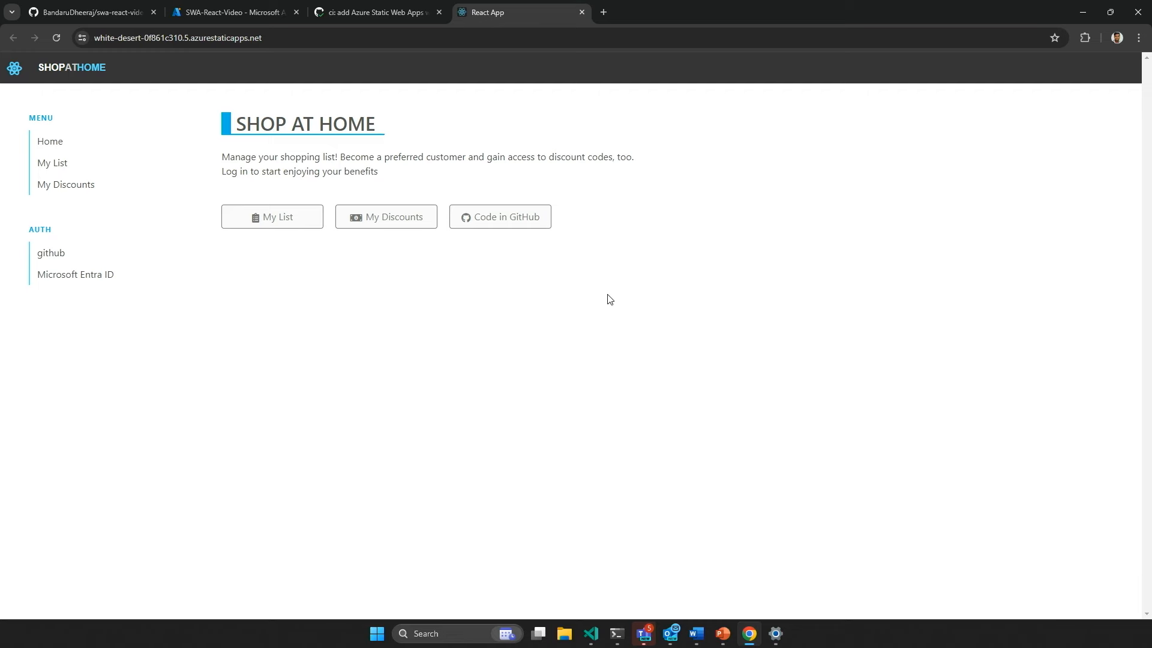
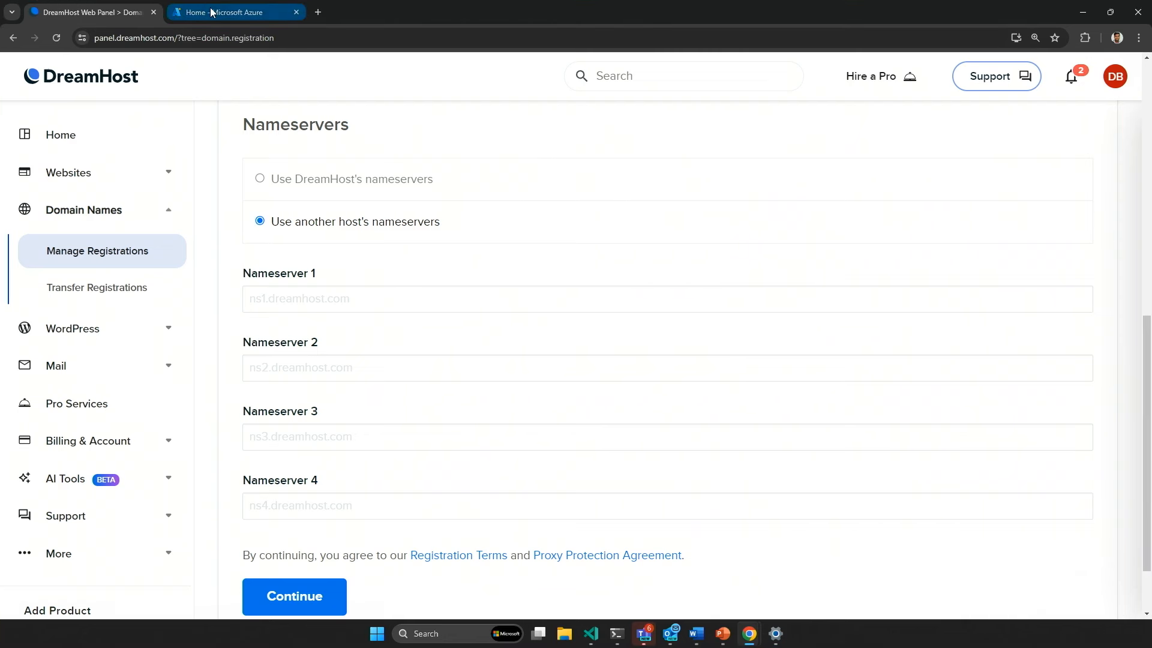
- In the Azure portal, start creating a DNS zone and assign it to a new resource group named swa-video
click(281, 13)
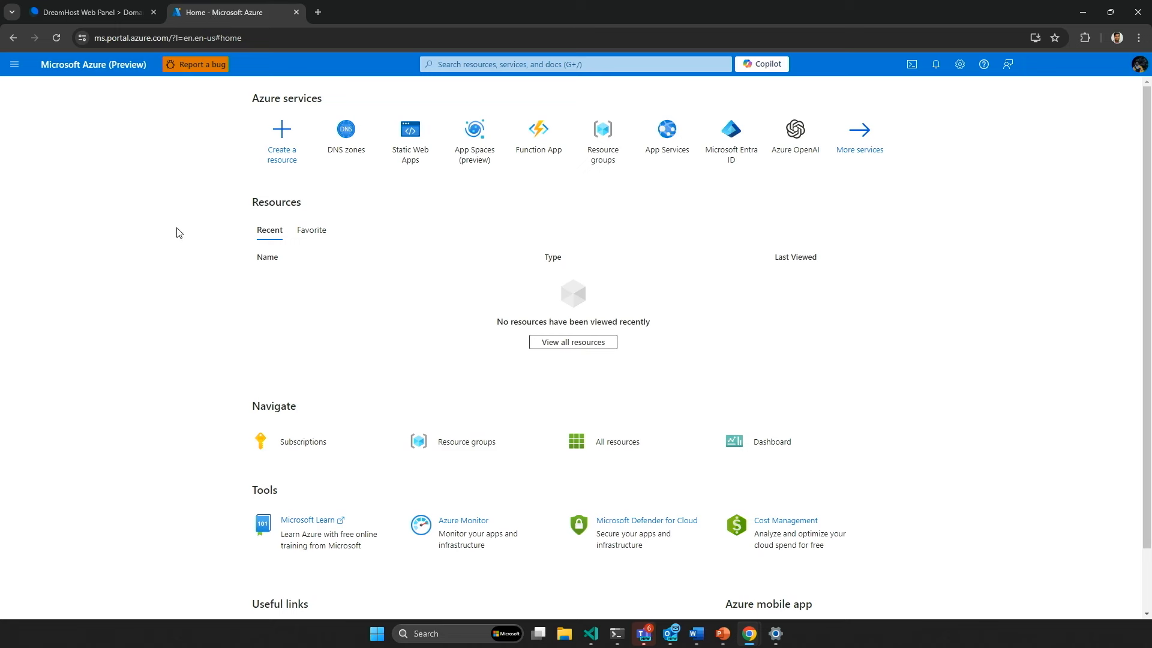
click(353, 165)
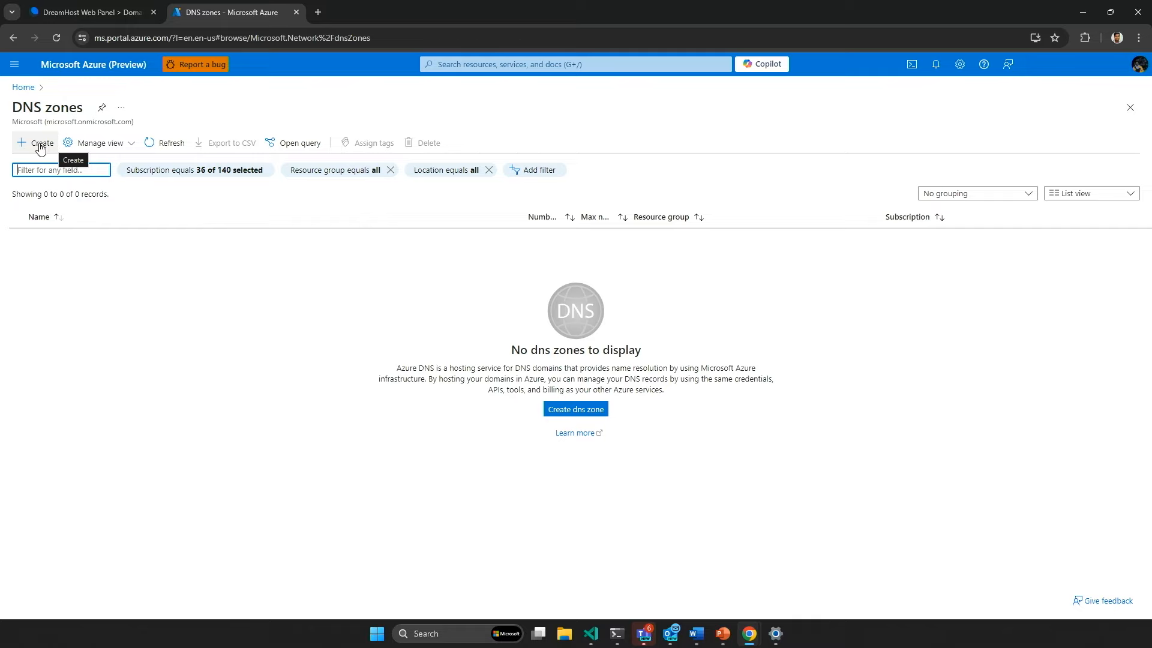
click(41, 148)
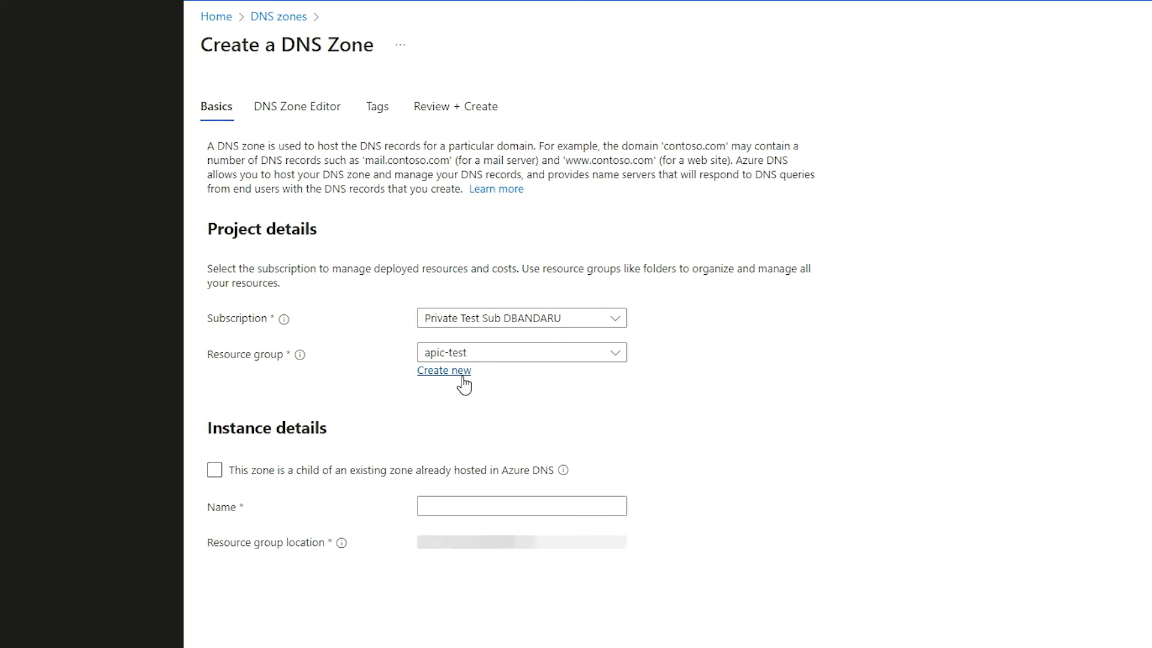
click(450, 377)
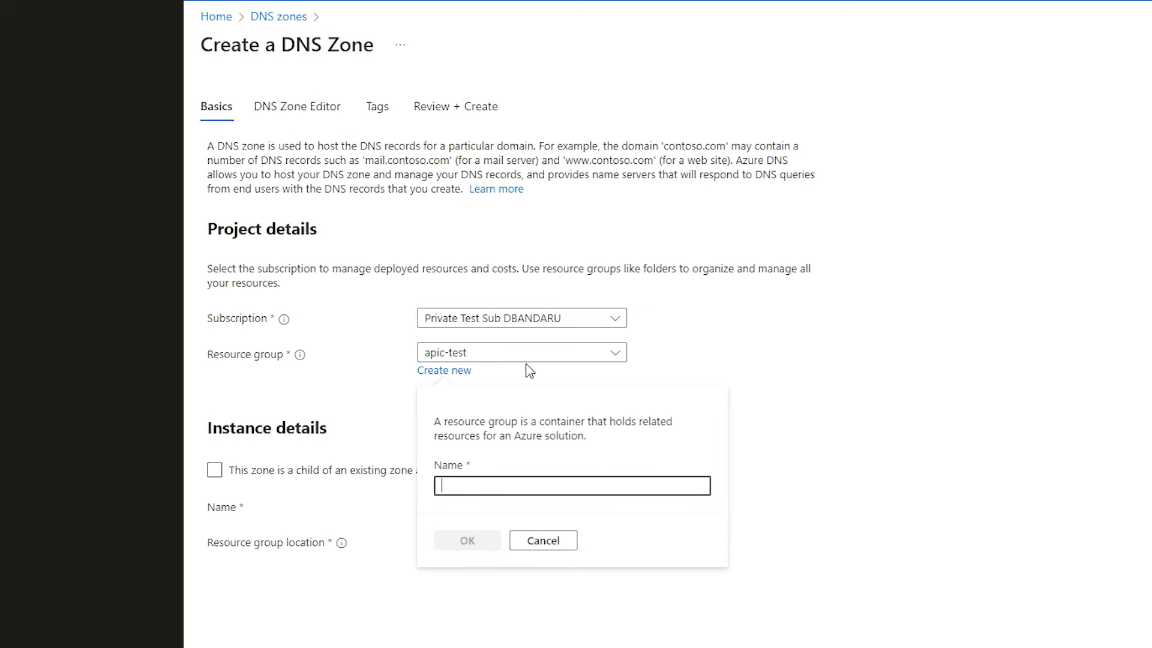
click(503, 486)
text(sw)
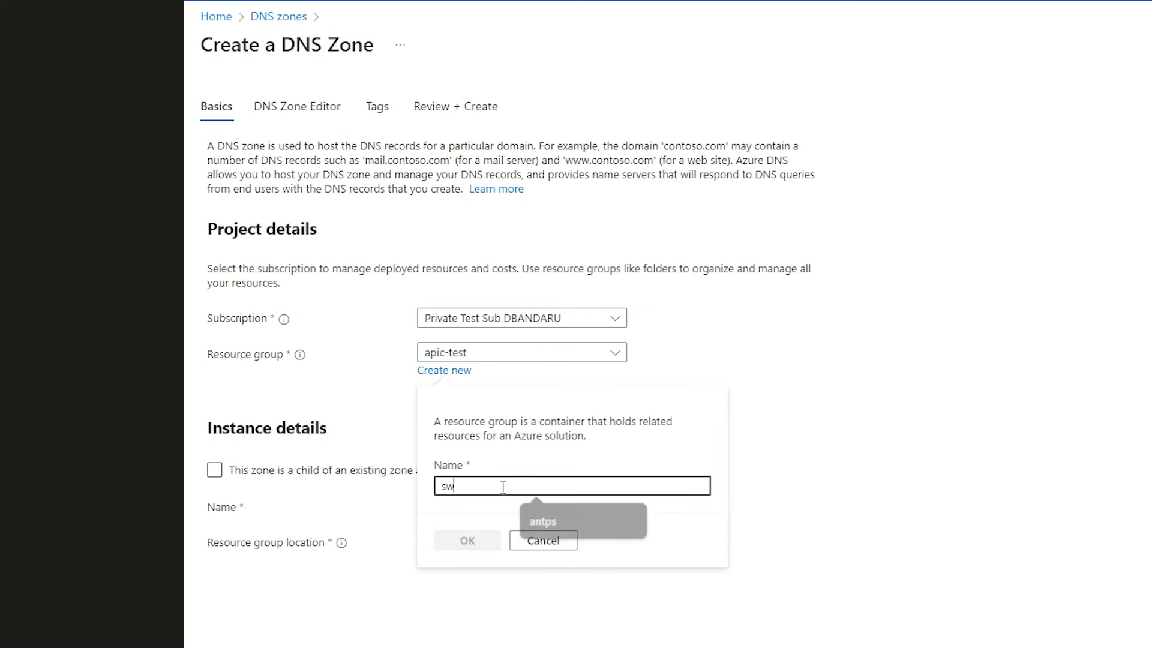
text(a-video)
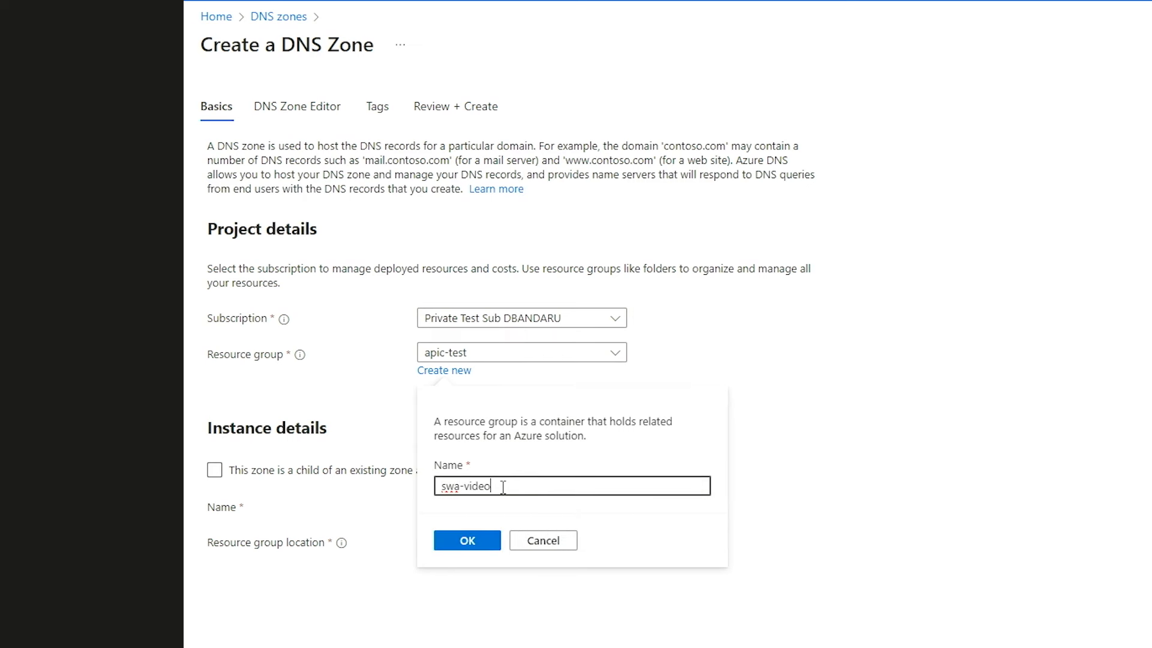
click(466, 543)
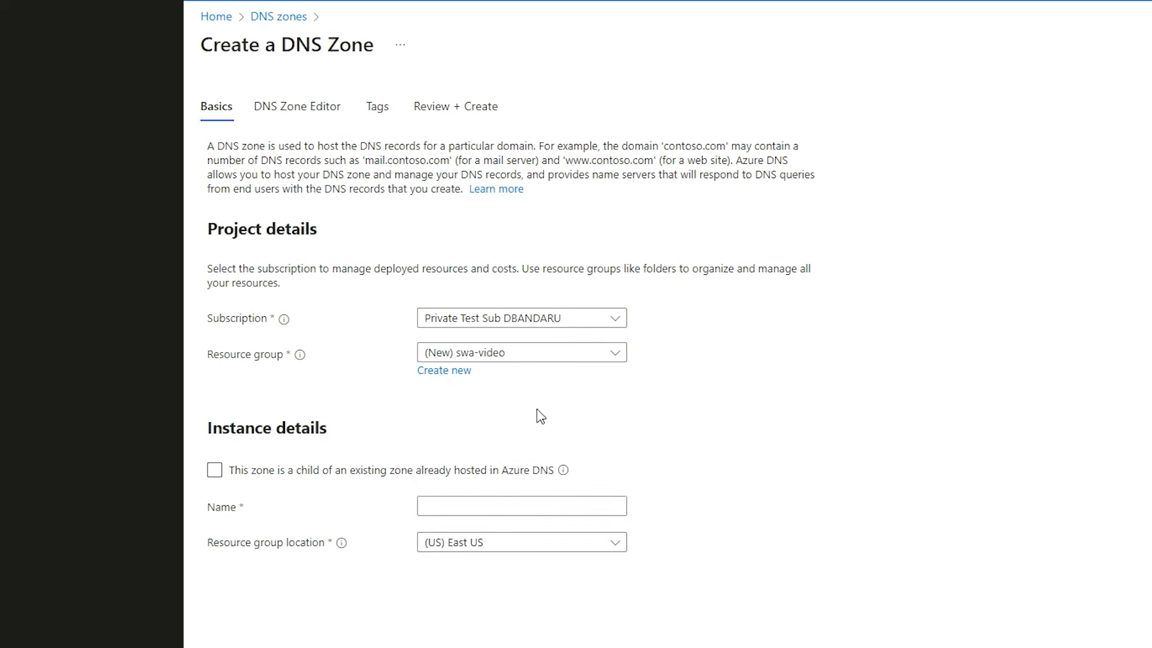
- Name the DNS zone swademo.com, review and create it, and open the deployed resource
click(460, 508)
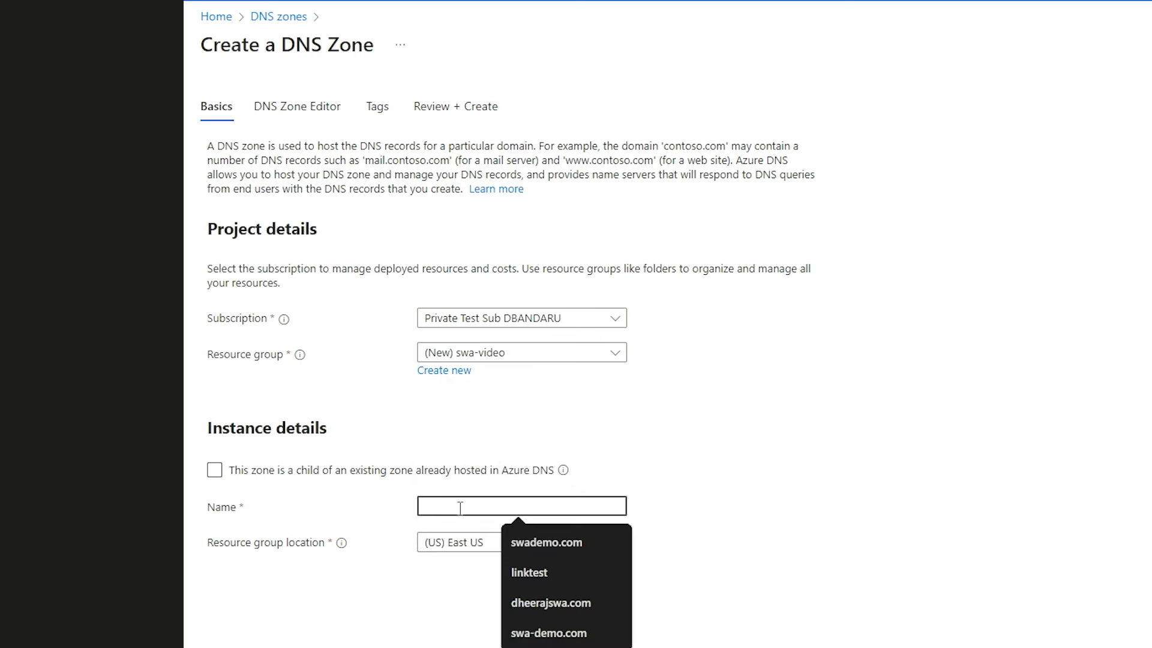
text(swade)
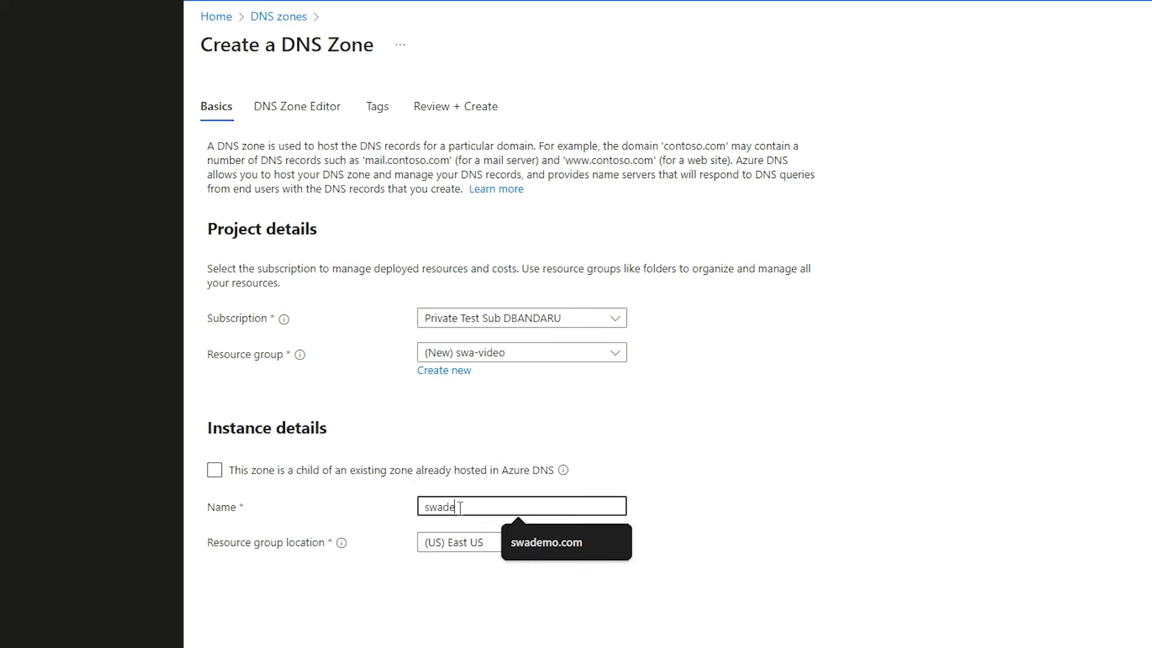
text(mo.com)
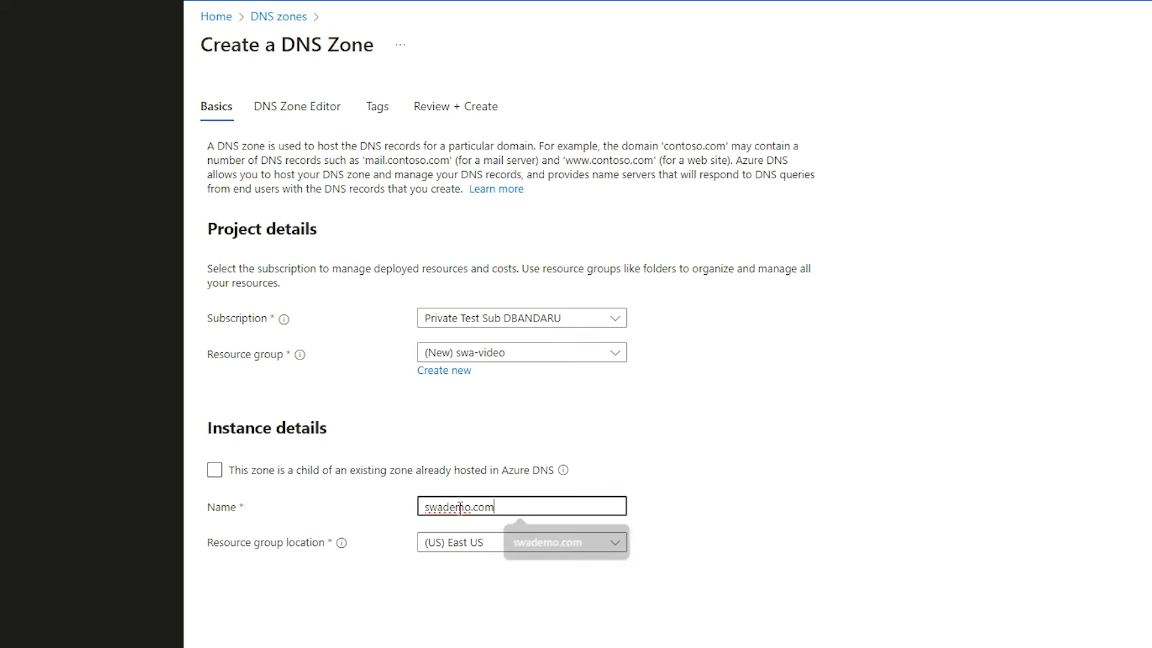
click(394, 616)
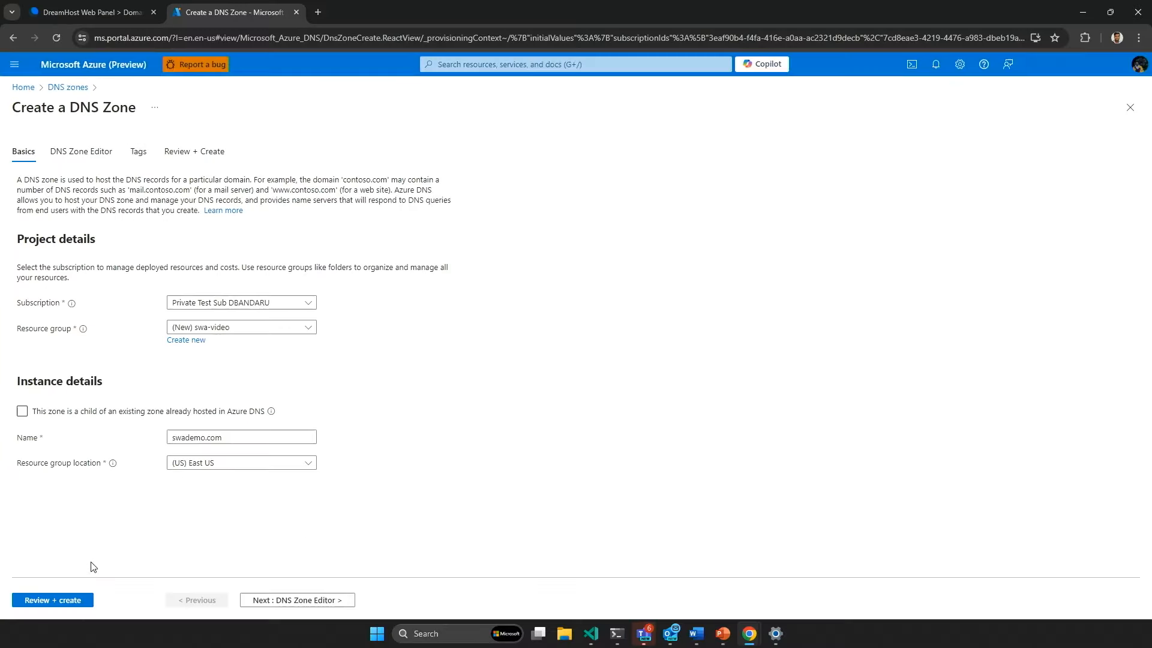
click(72, 608)
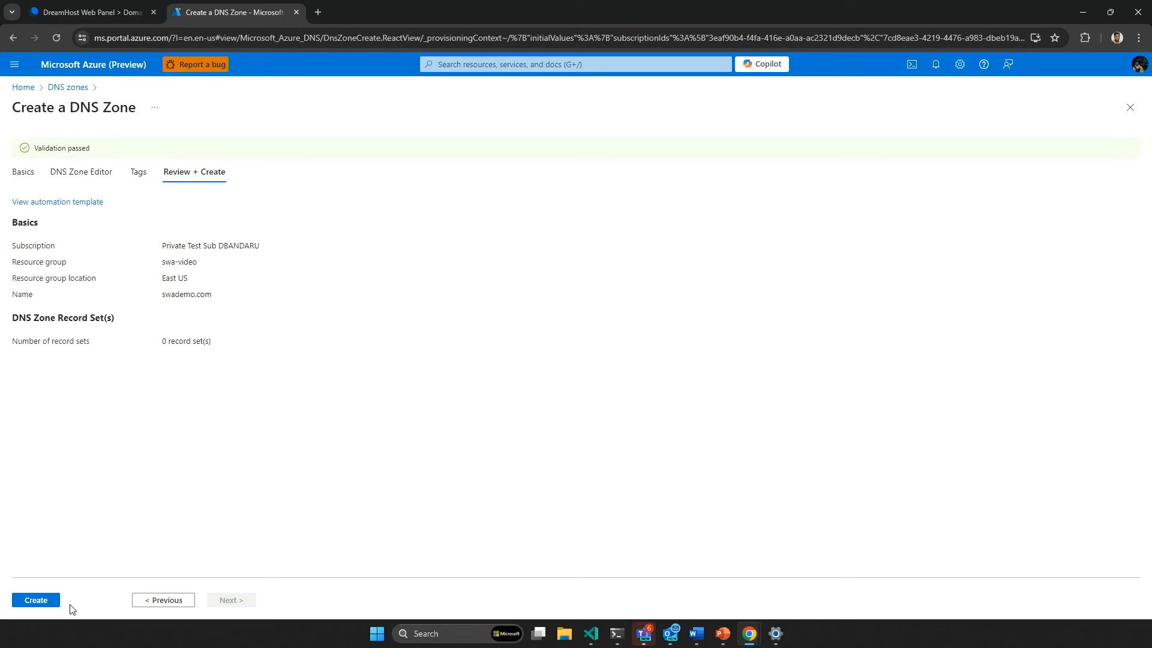
click(45, 607)
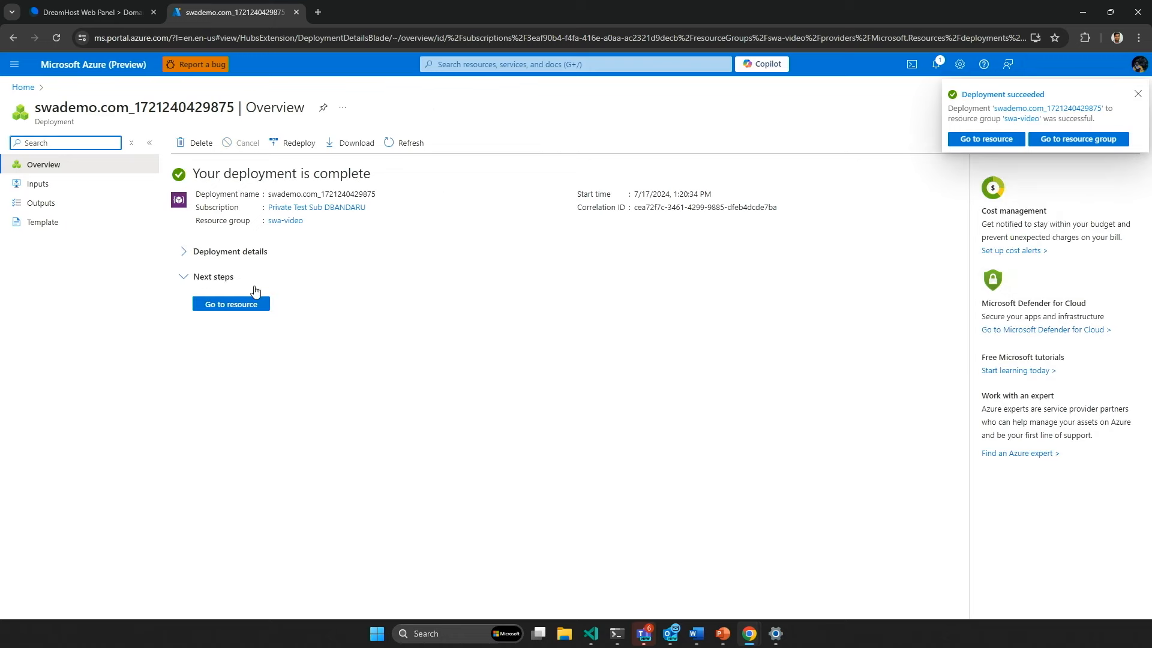
click(238, 304)
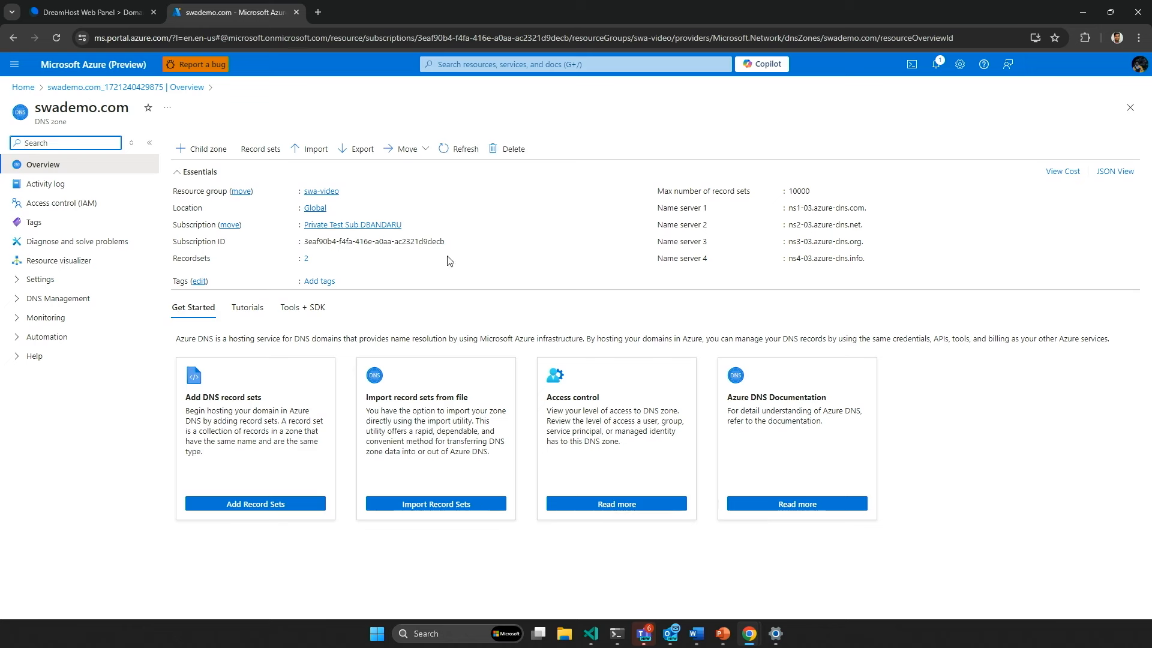
- Open the SWA-React-Video static web app, view its site in a new tab, and return to the resource's overview
click(24, 88)
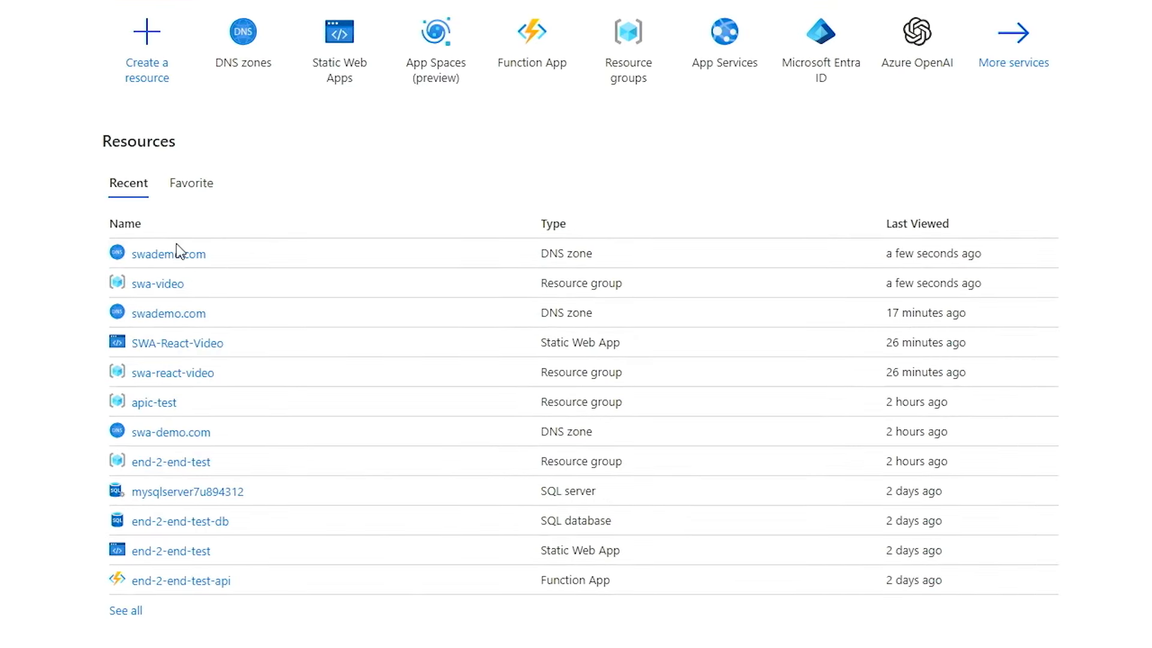
click(186, 350)
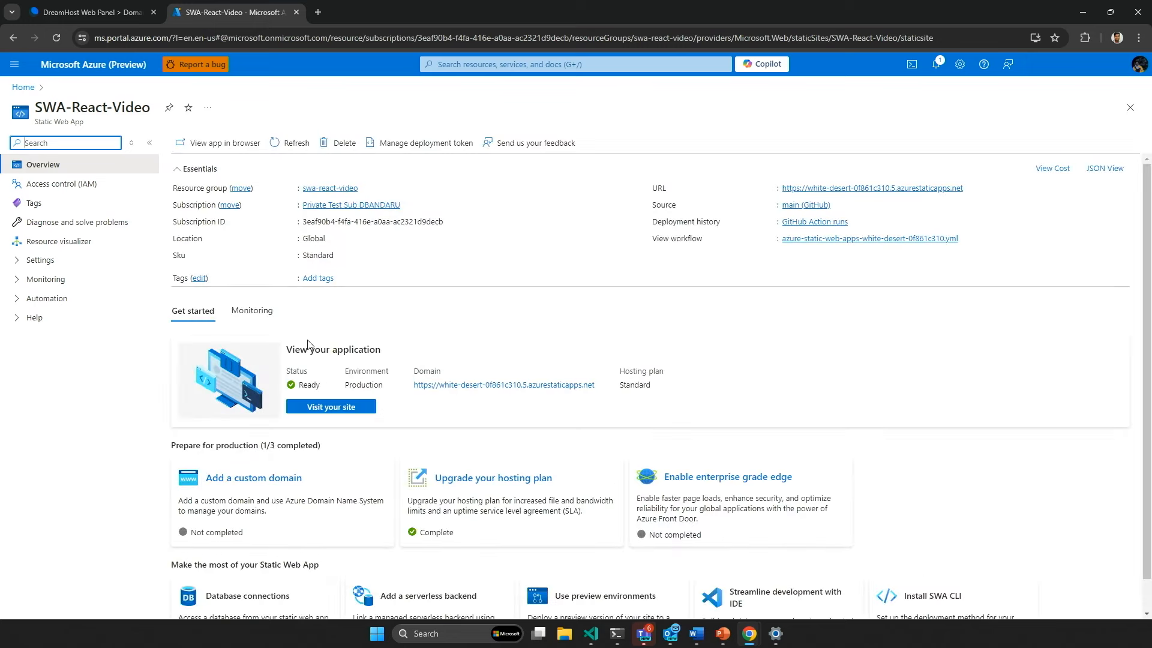
right_click(487, 390)
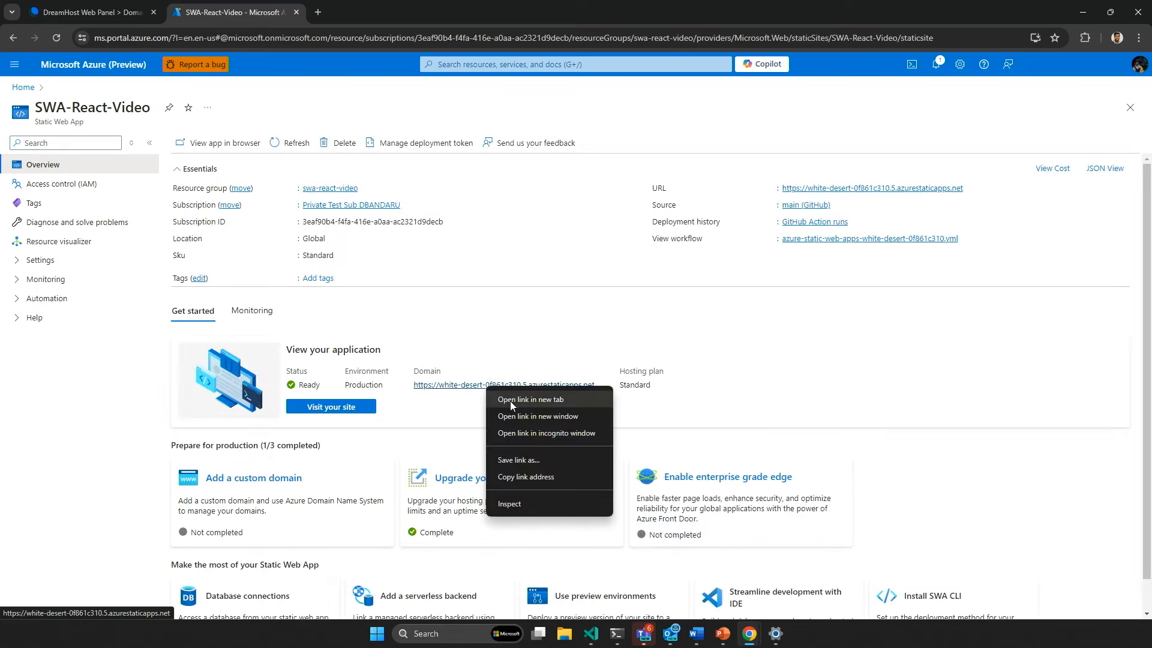
click(510, 401)
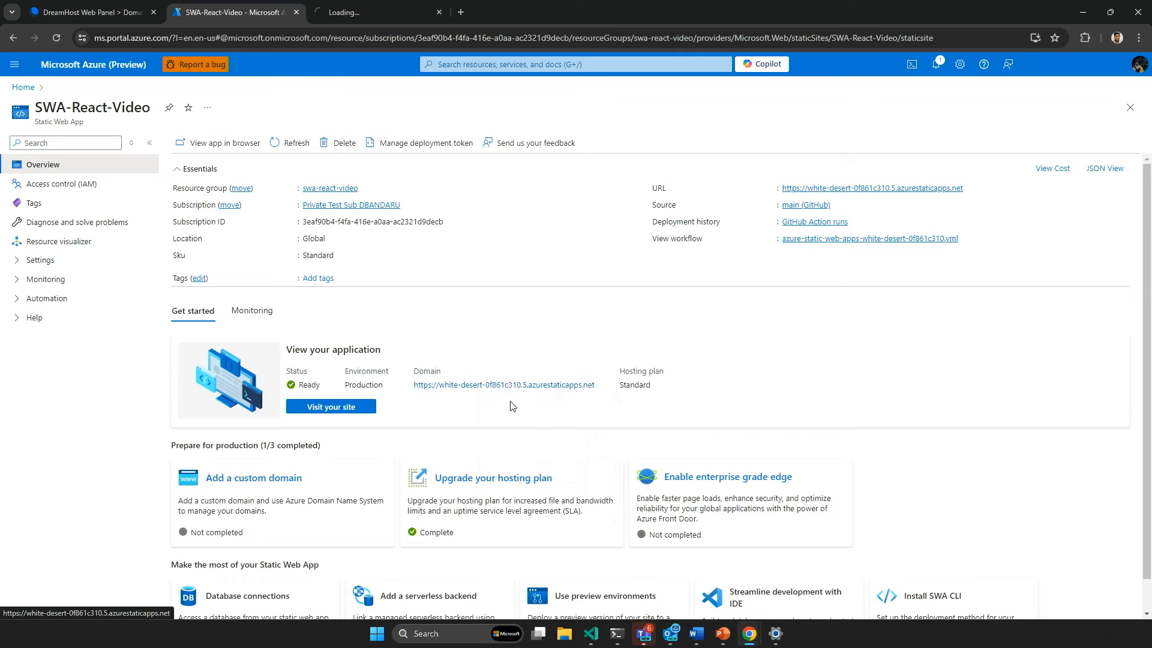
click(339, 15)
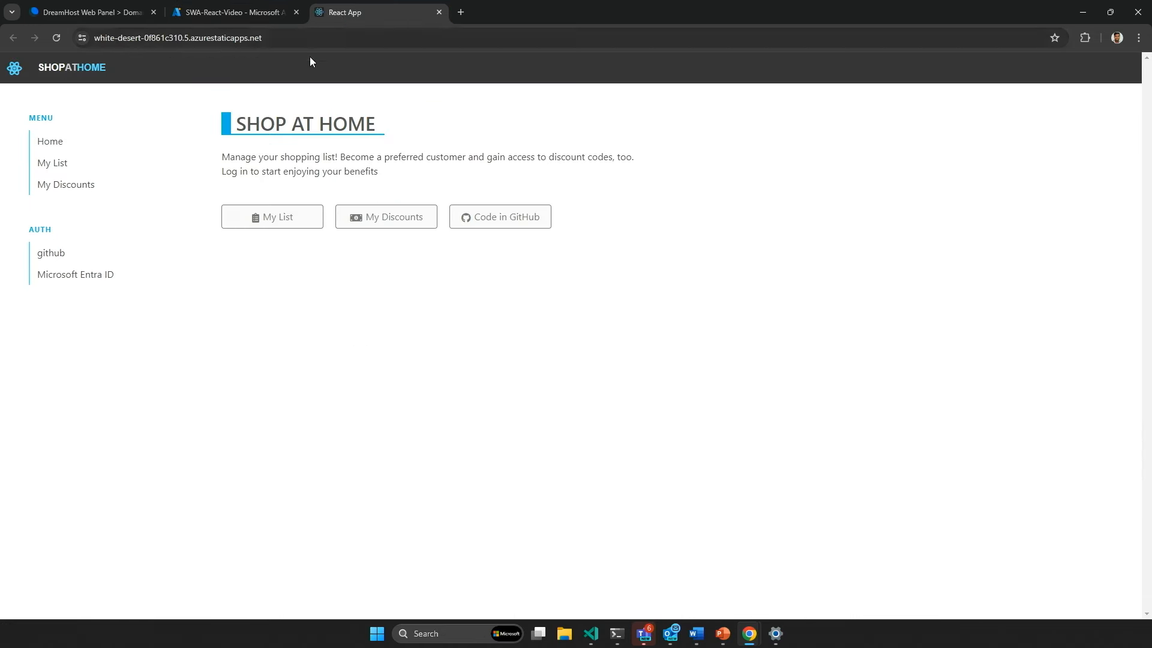
click(236, 15)
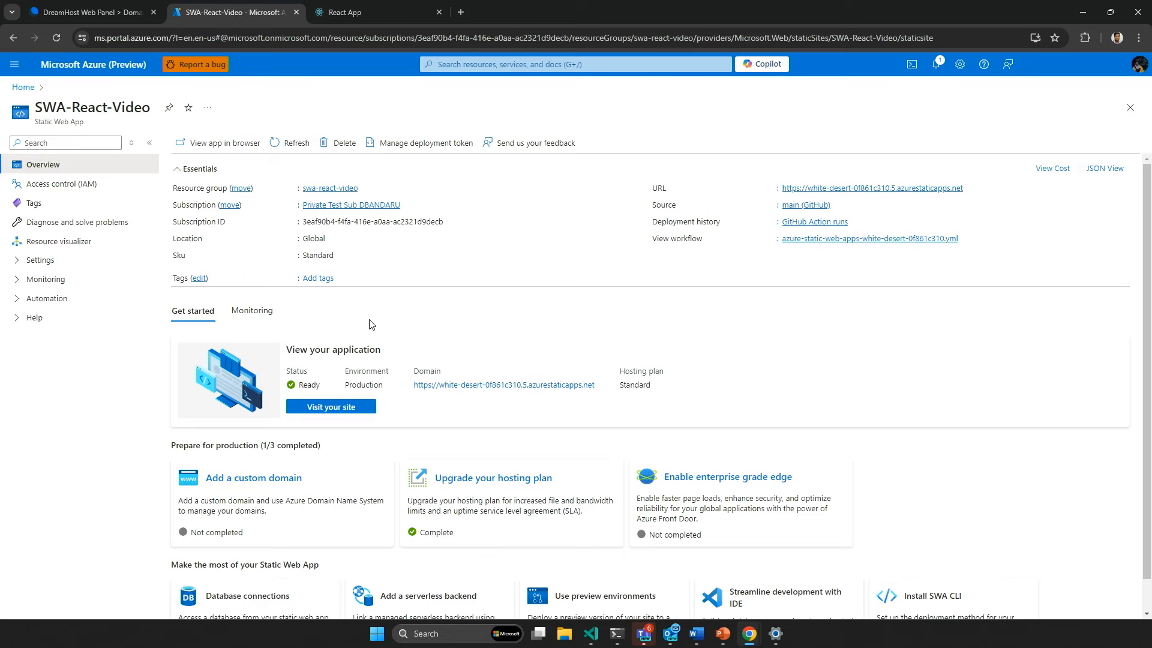
- Add a custom domain on Azure DNS to the static web app using the swademo.com zone, without a subdomain
click(53, 265)
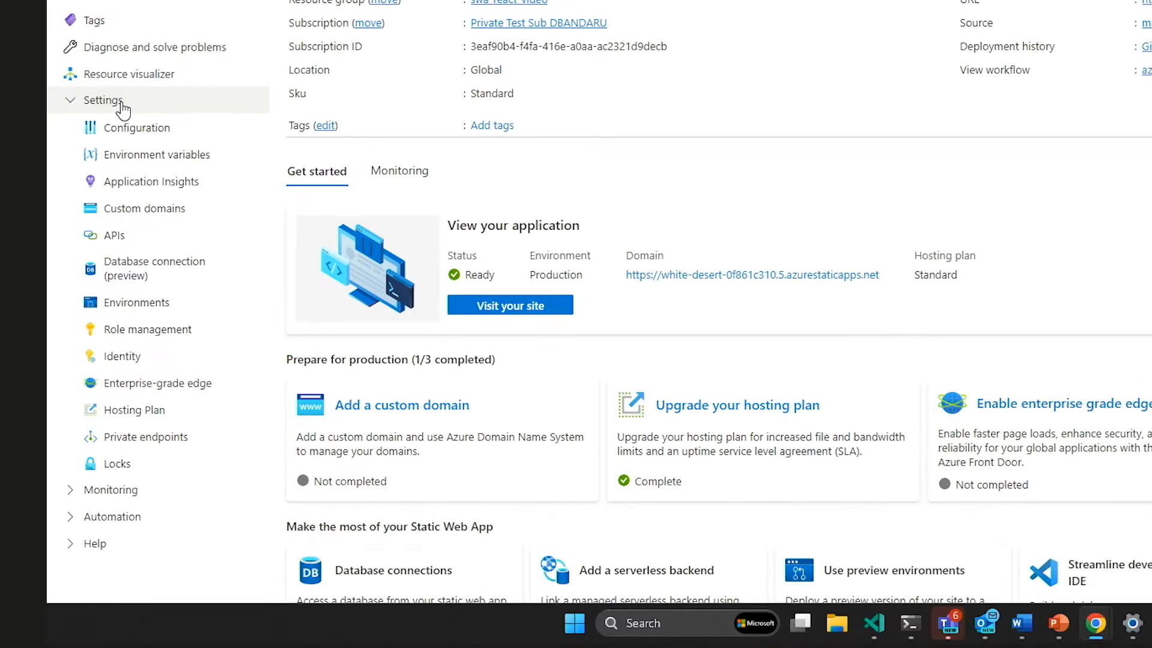
click(134, 216)
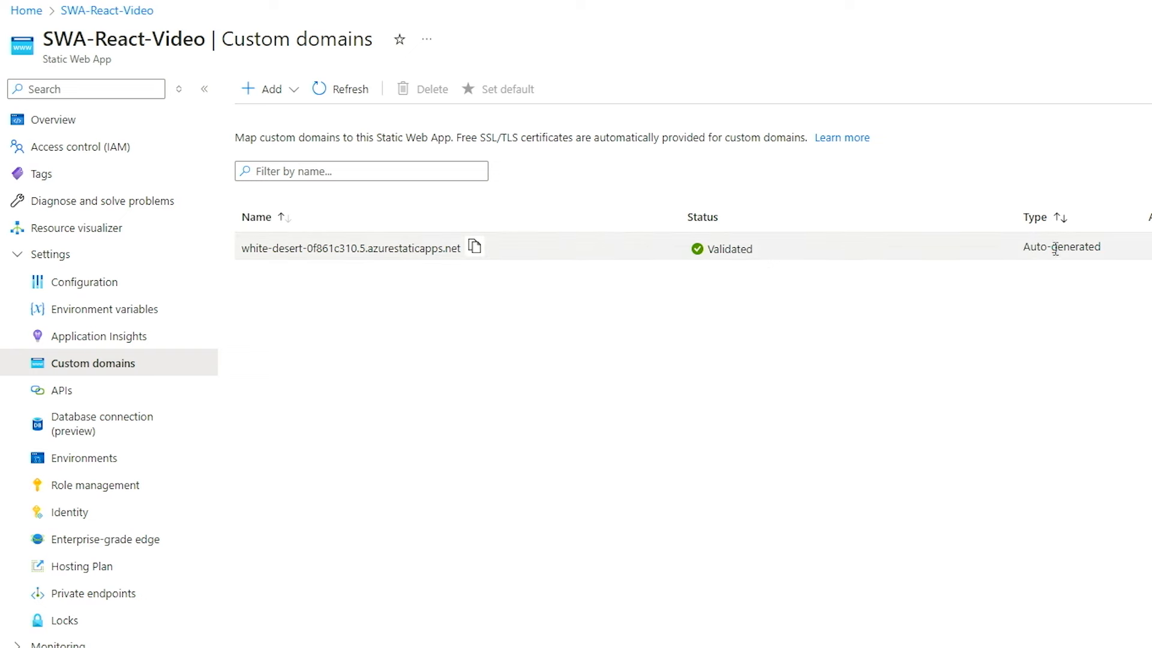
click(285, 102)
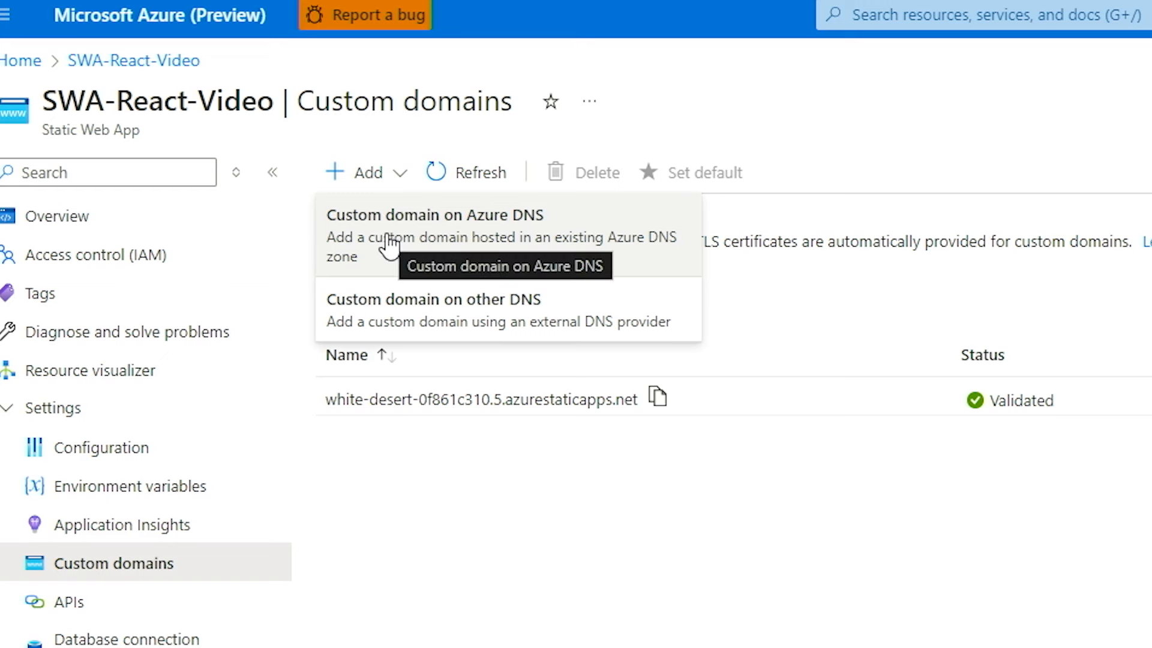
click(388, 237)
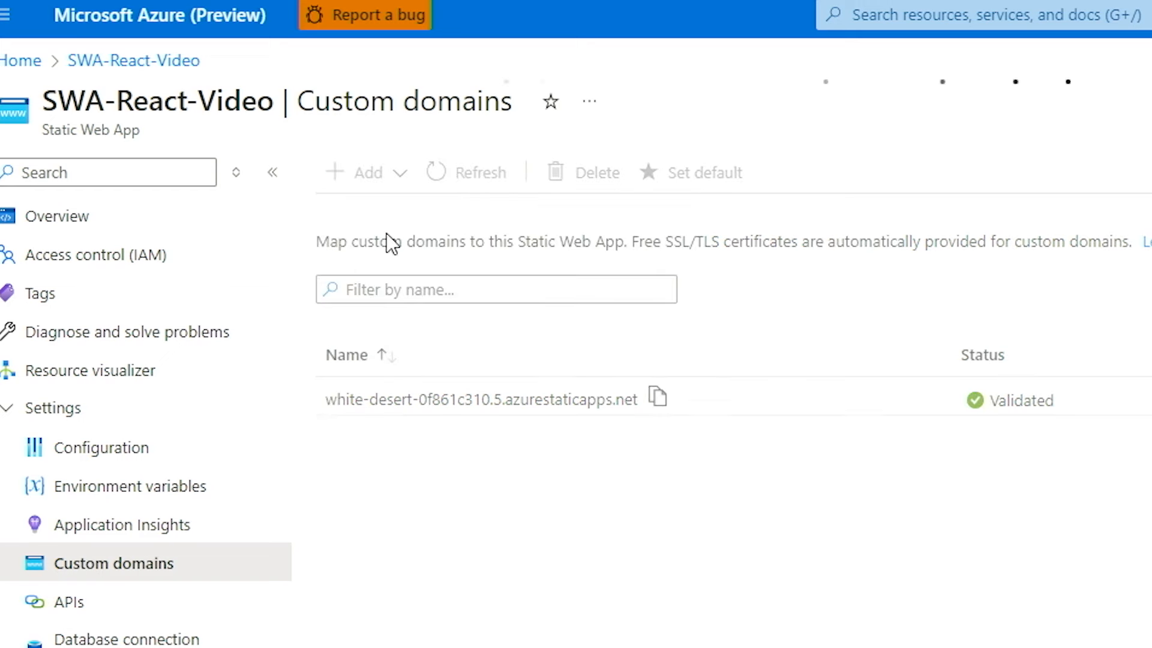
click(1022, 175)
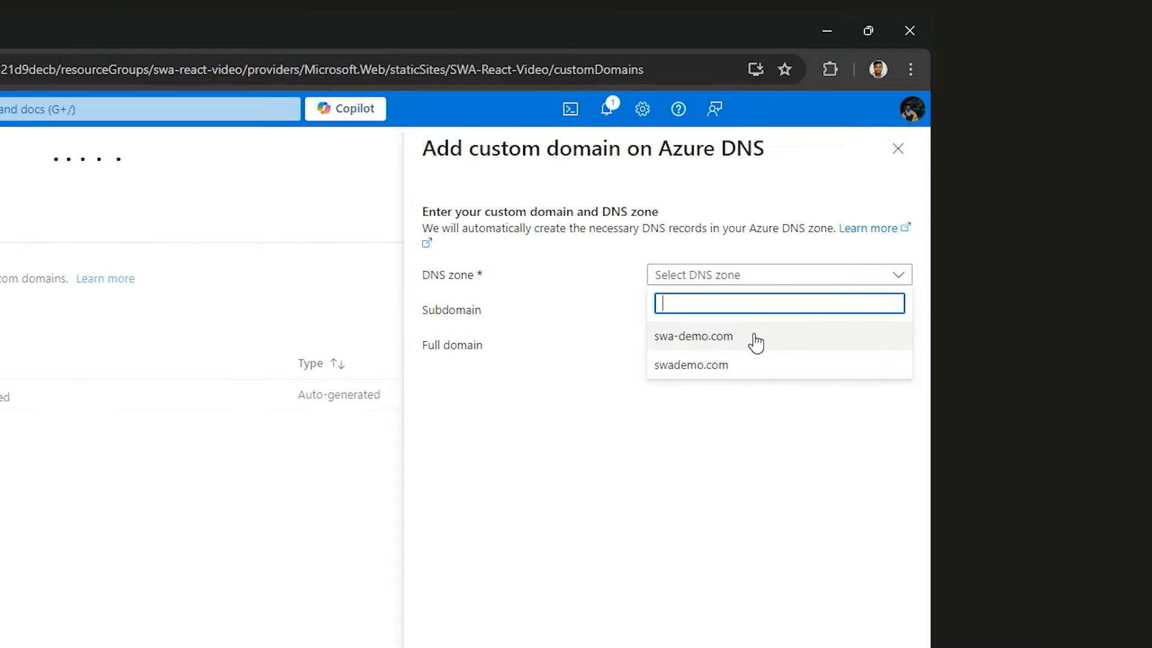
click(742, 378)
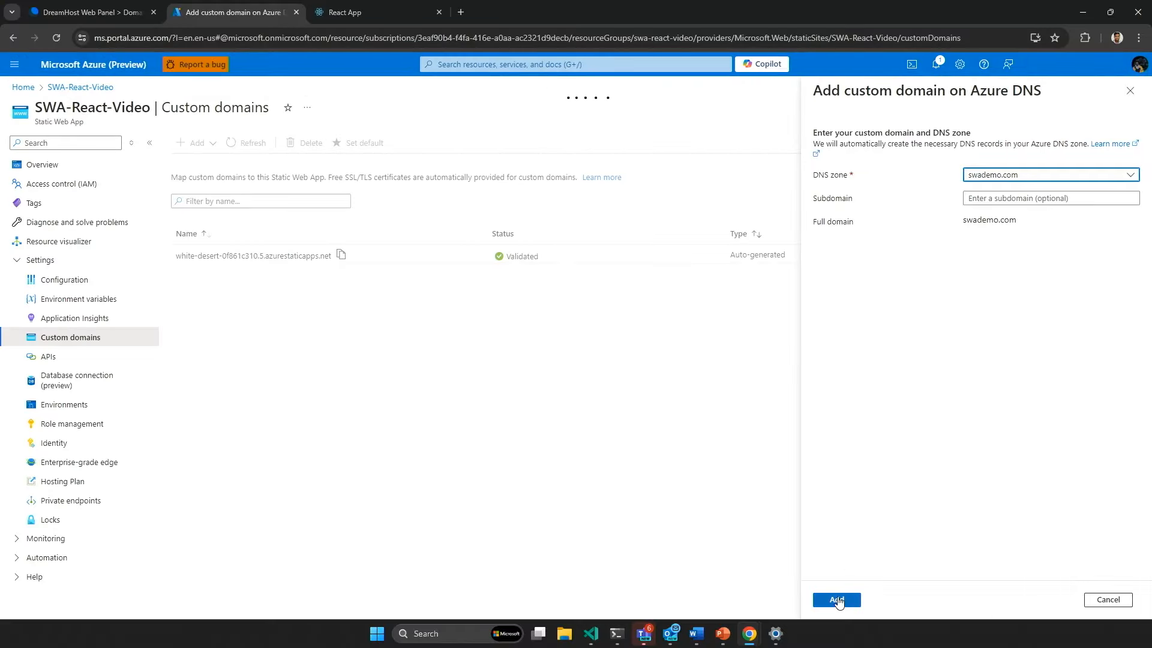
click(839, 600)
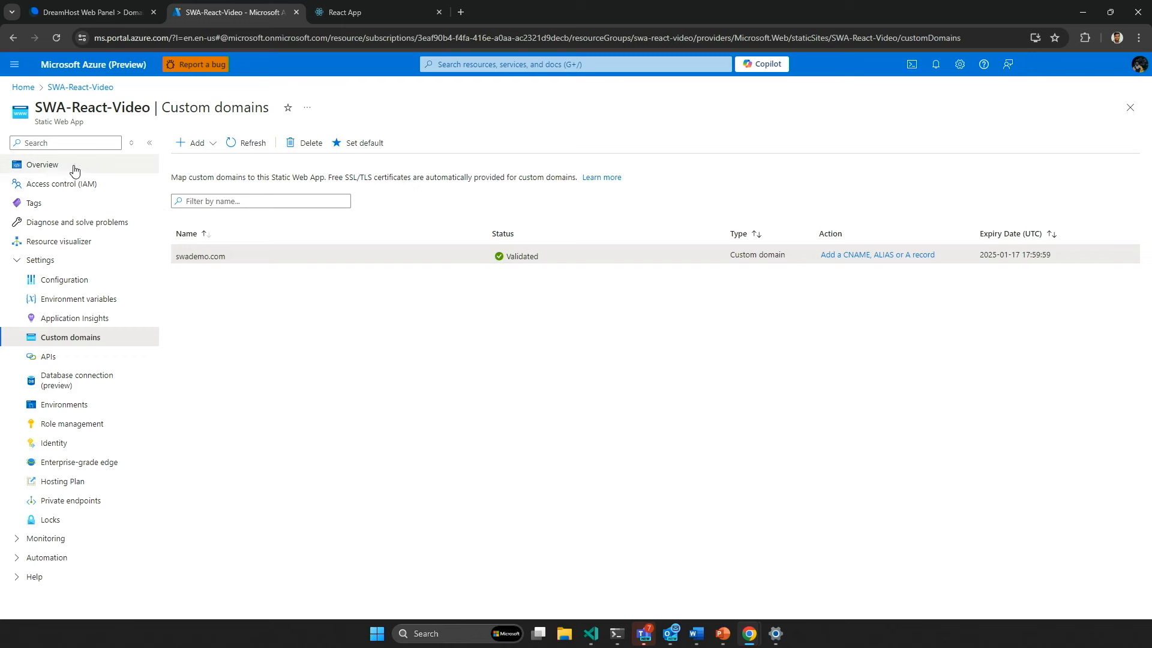
click(47, 167)
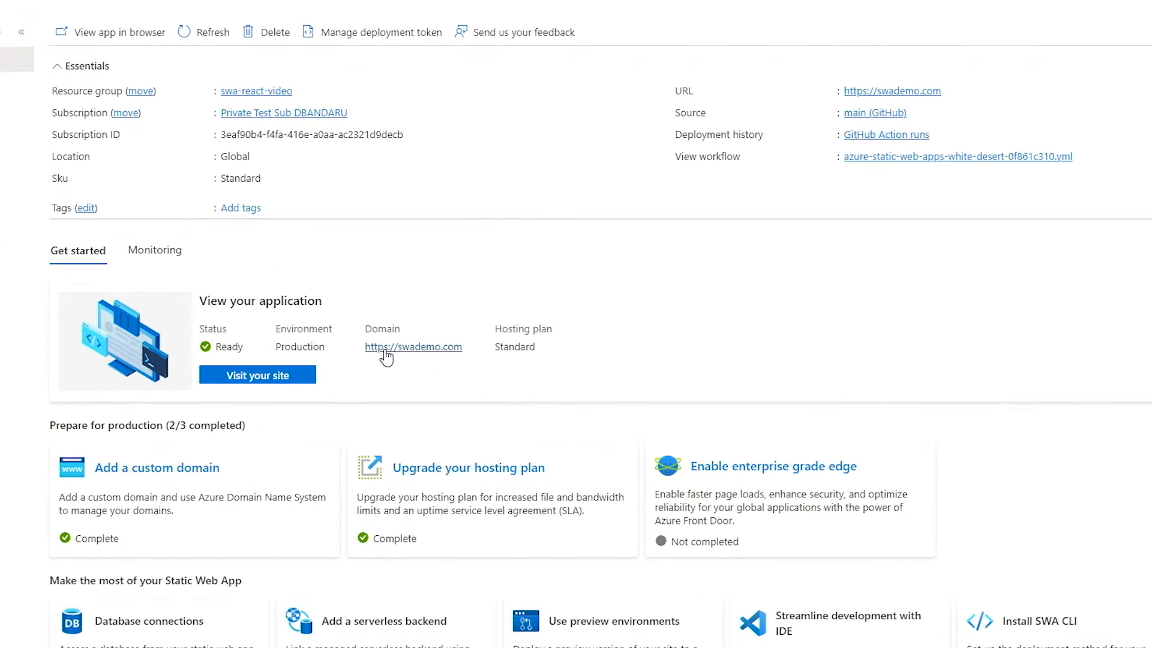
right_click(386, 357)
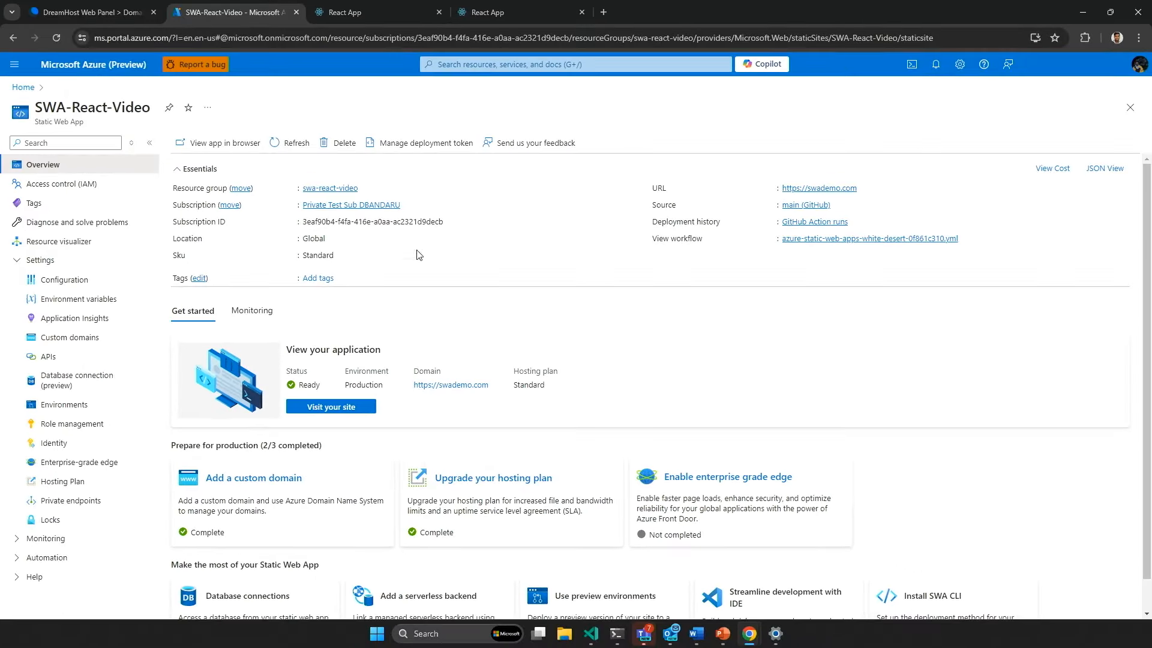
click(357, 13)
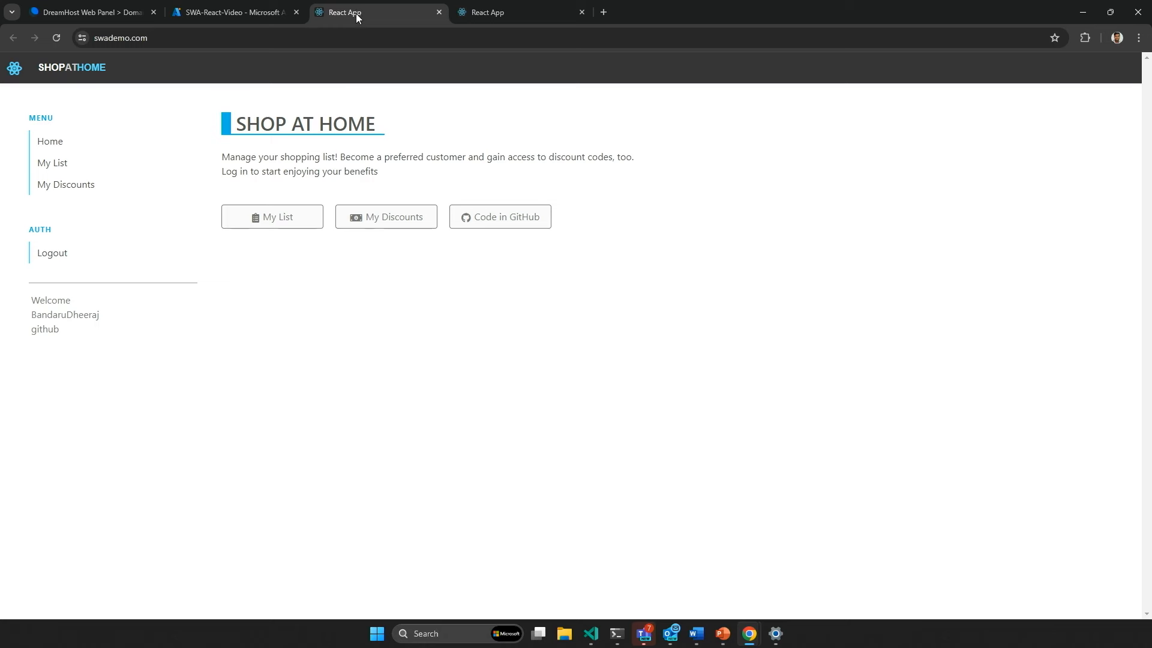
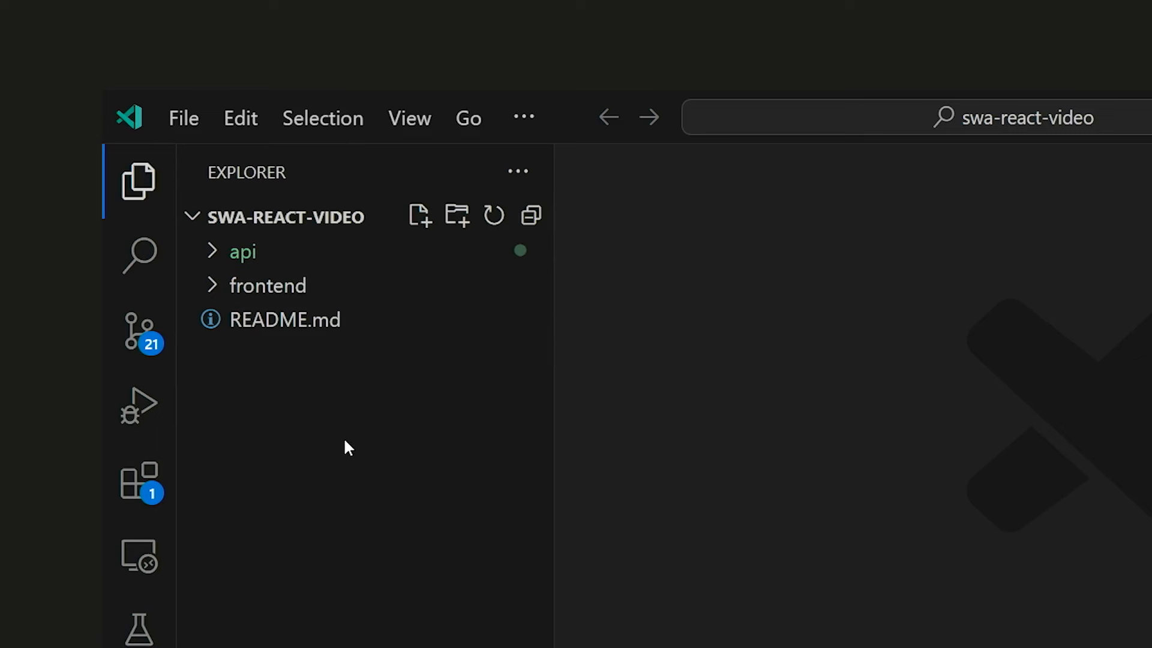
click(192, 514)
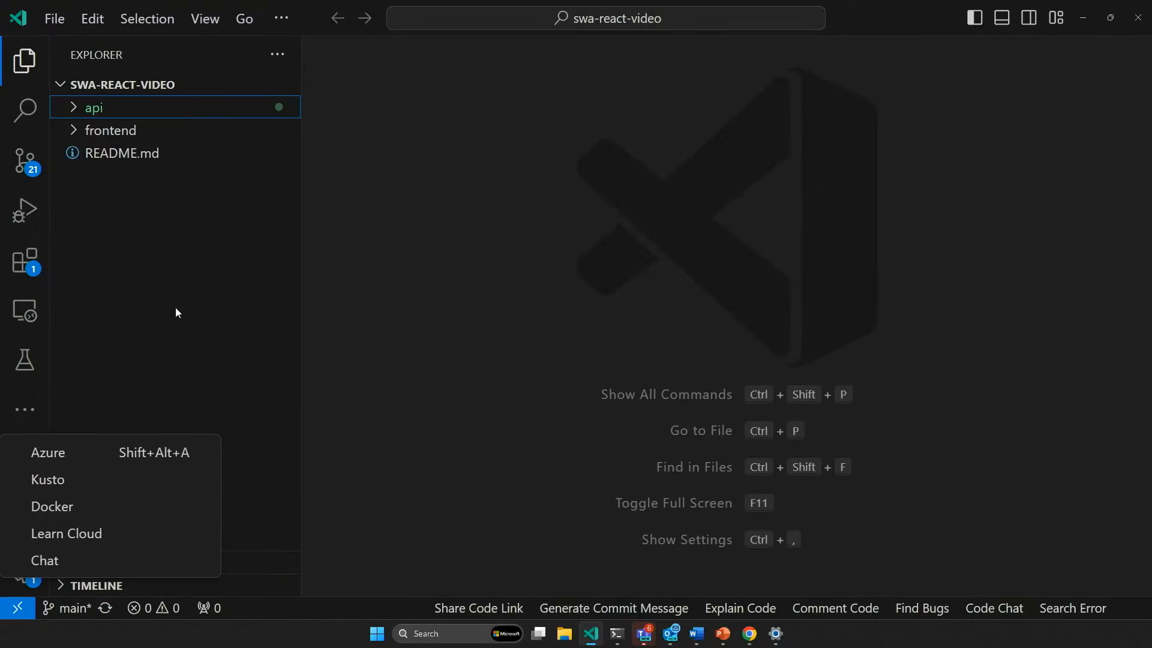
right_click(175, 310)
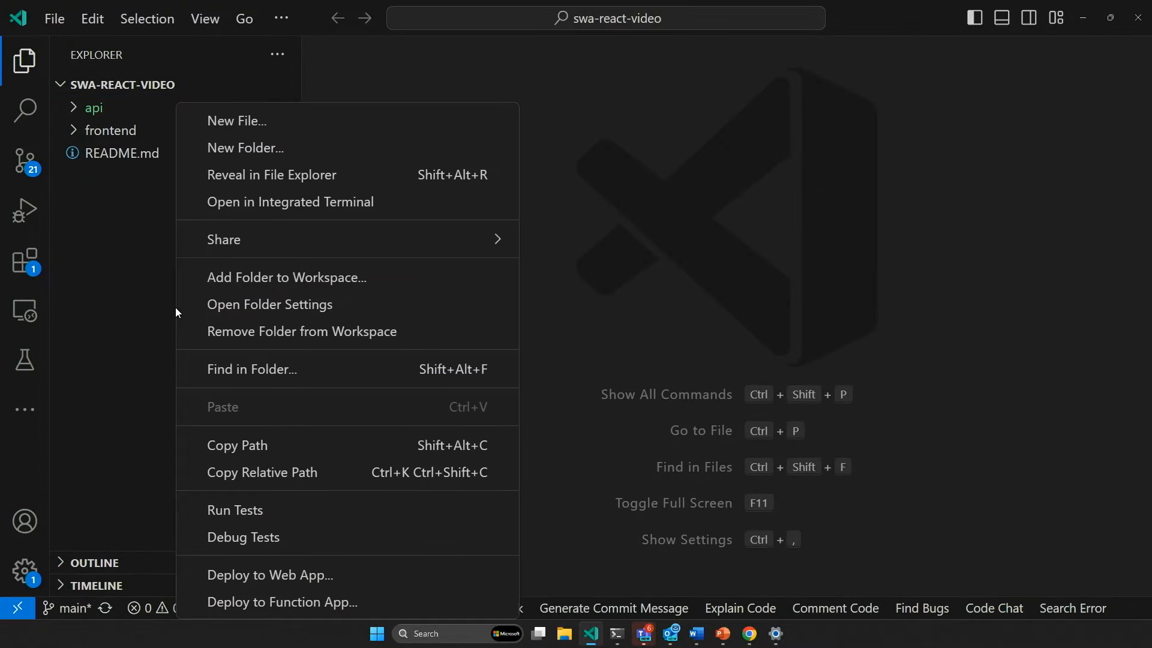
click(111, 297)
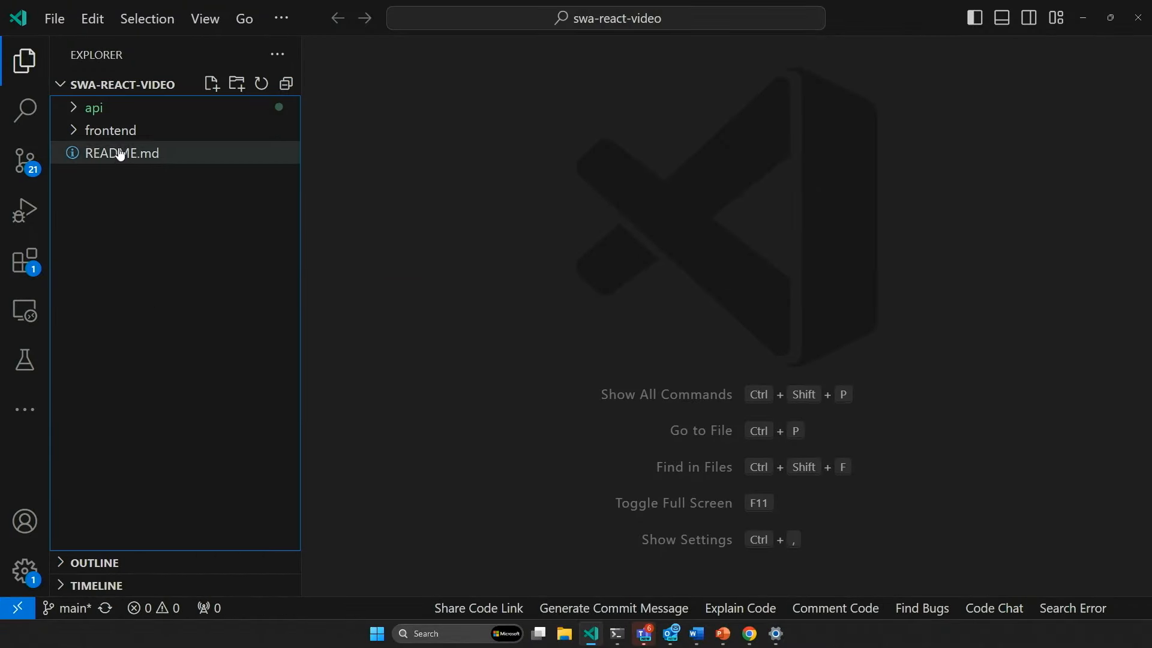
- Deploy the api folder to a new function app swa-video in the private test subscription with Node.js 20 LTS in East US, initializing the project
right_click(114, 113)
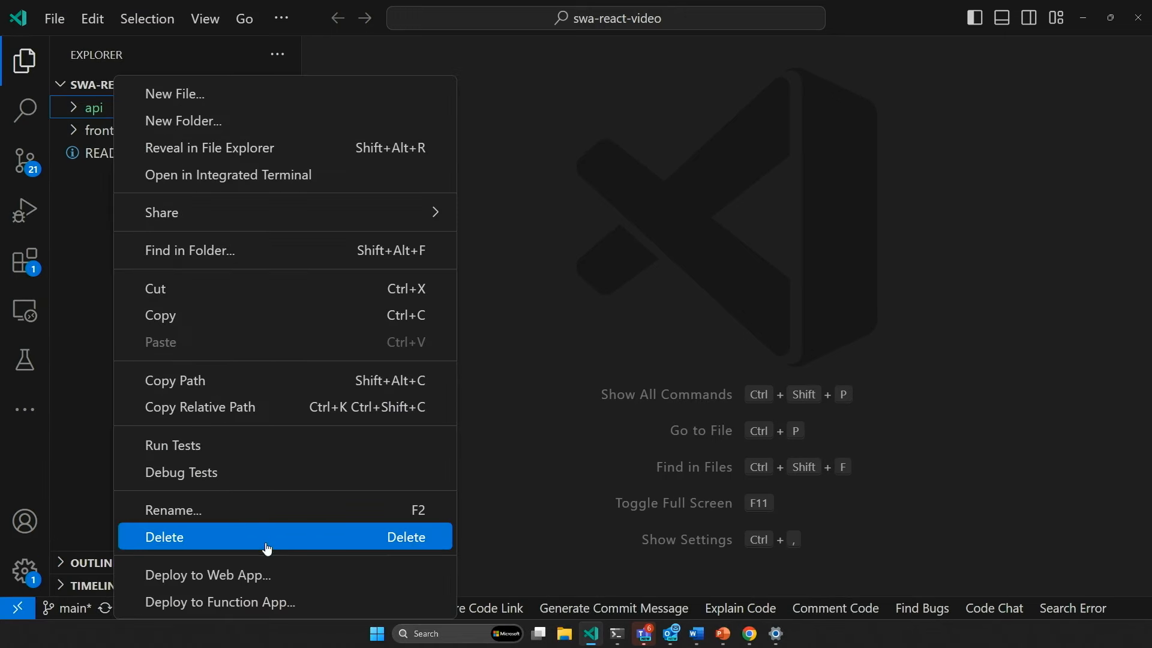
click(279, 605)
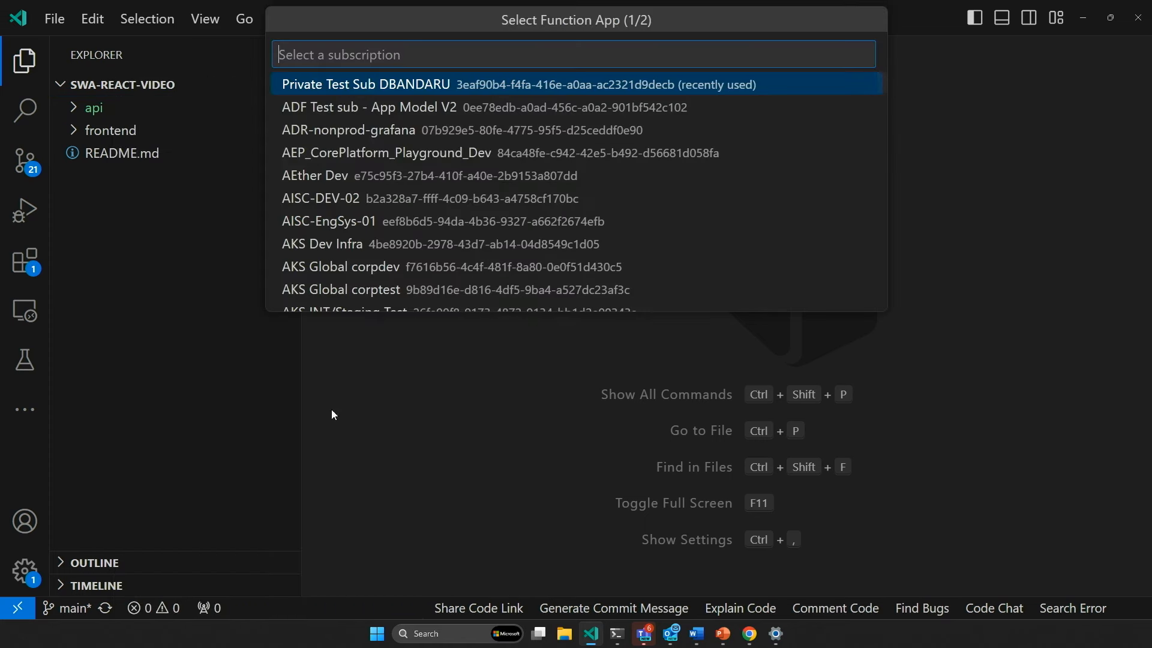
click(421, 87)
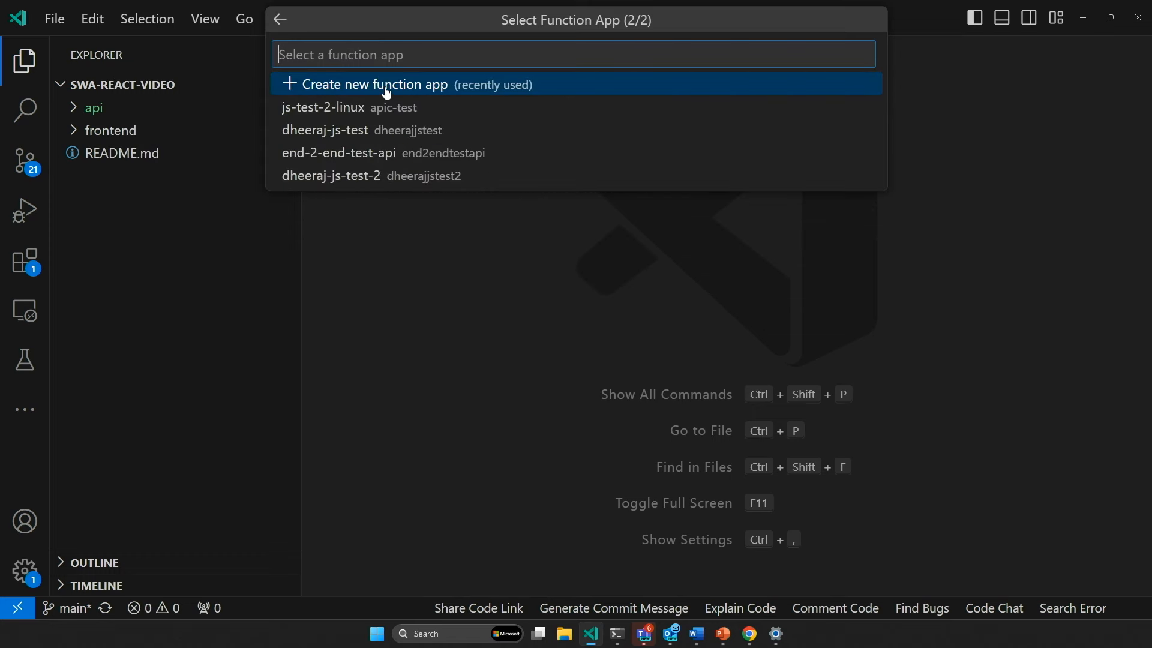
click(387, 90)
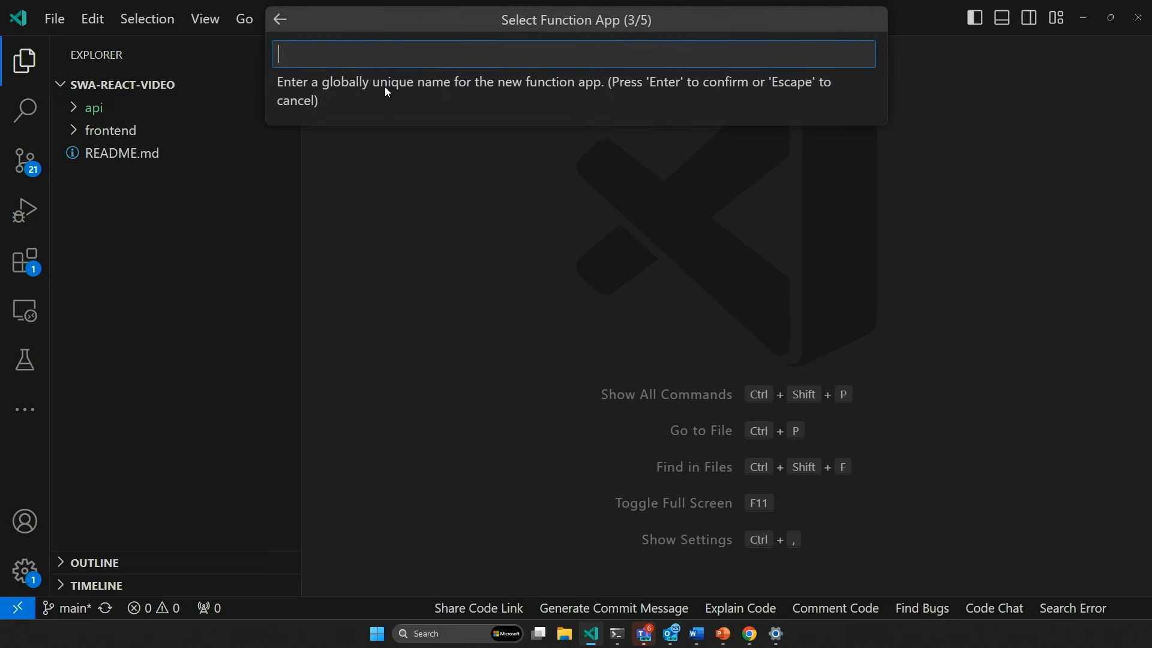
text(swa-video)
key(Return)
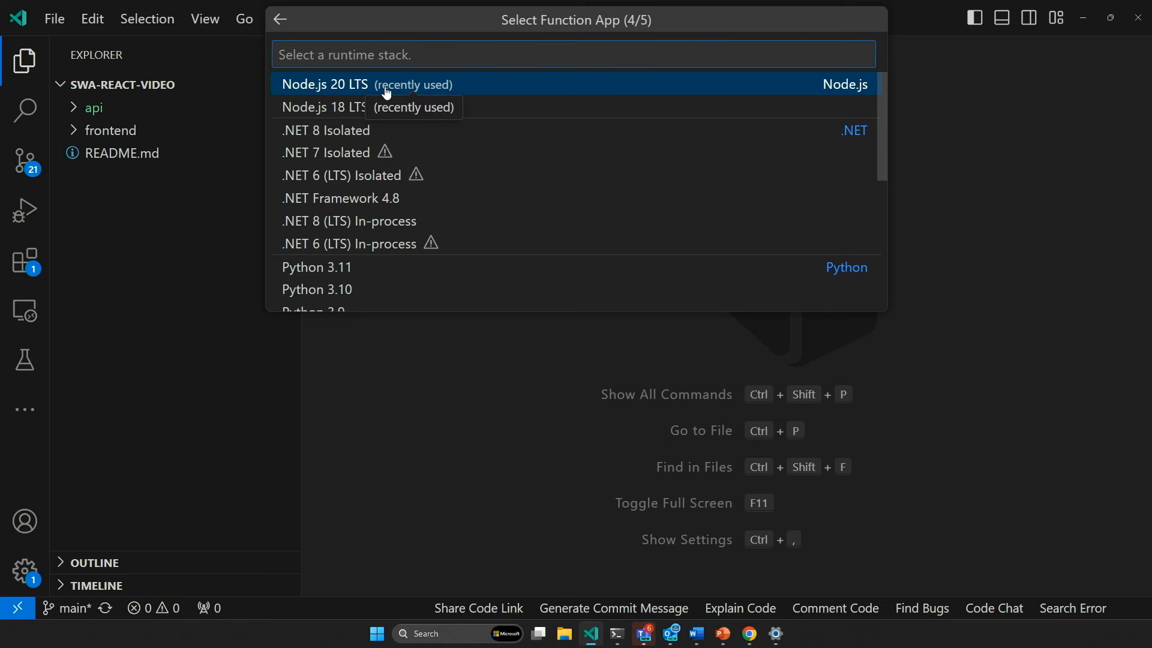
click(387, 90)
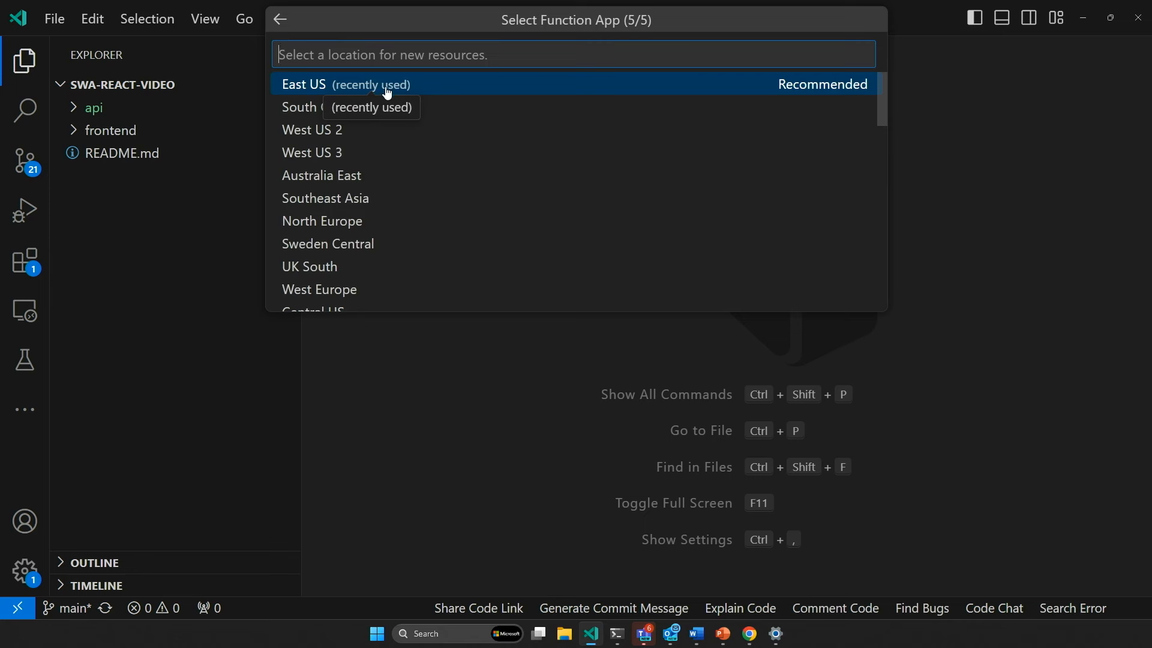
click(387, 90)
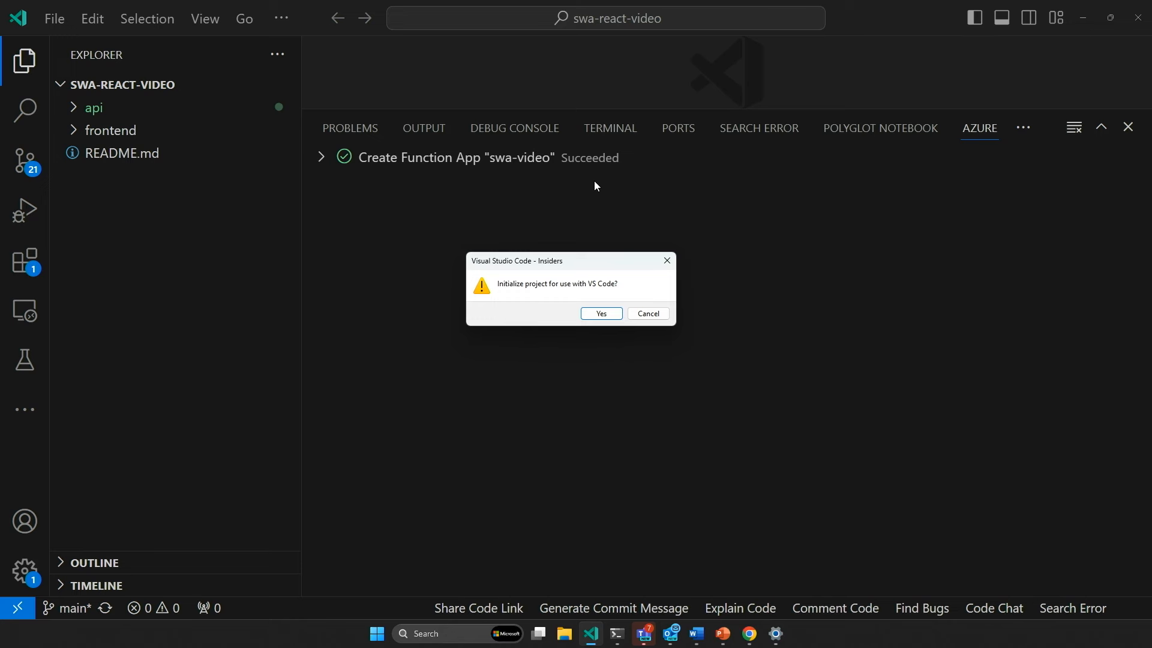
click(600, 318)
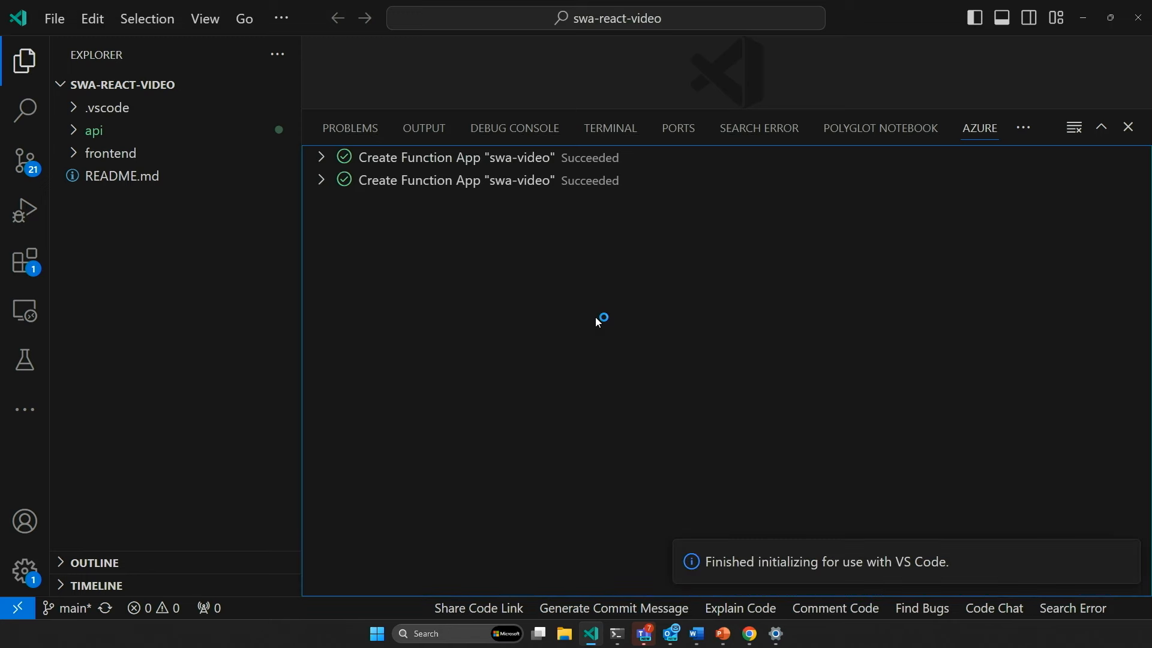
- Switch to the Azure portal in Chrome and open the Function App list from the portal home
click(1089, 22)
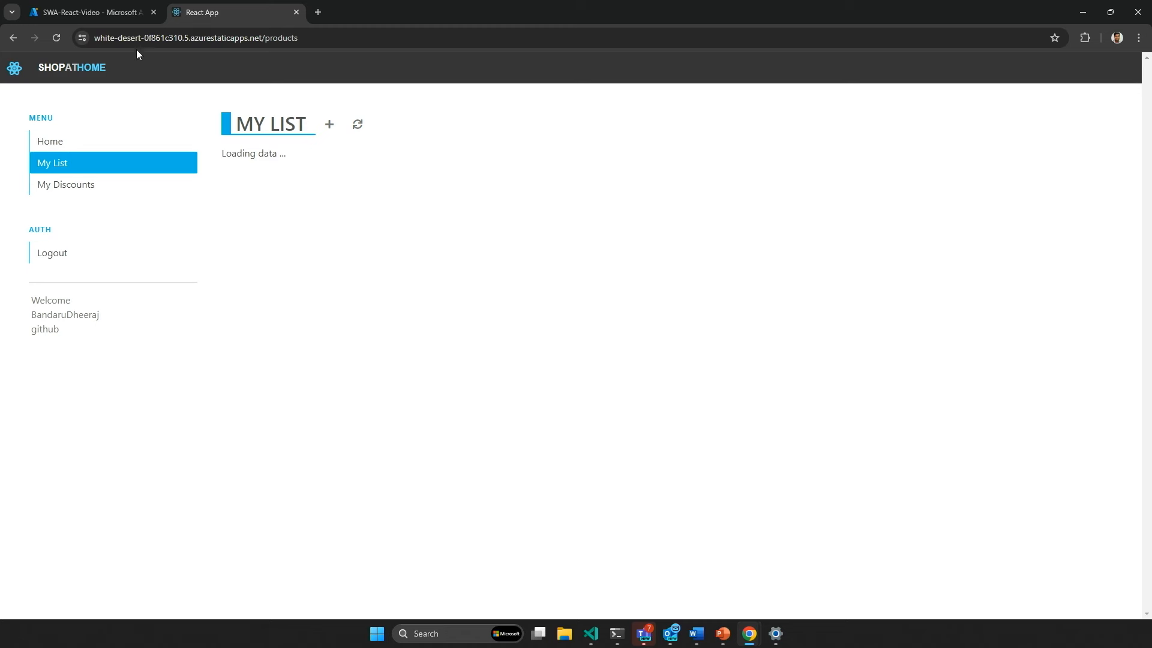
click(93, 17)
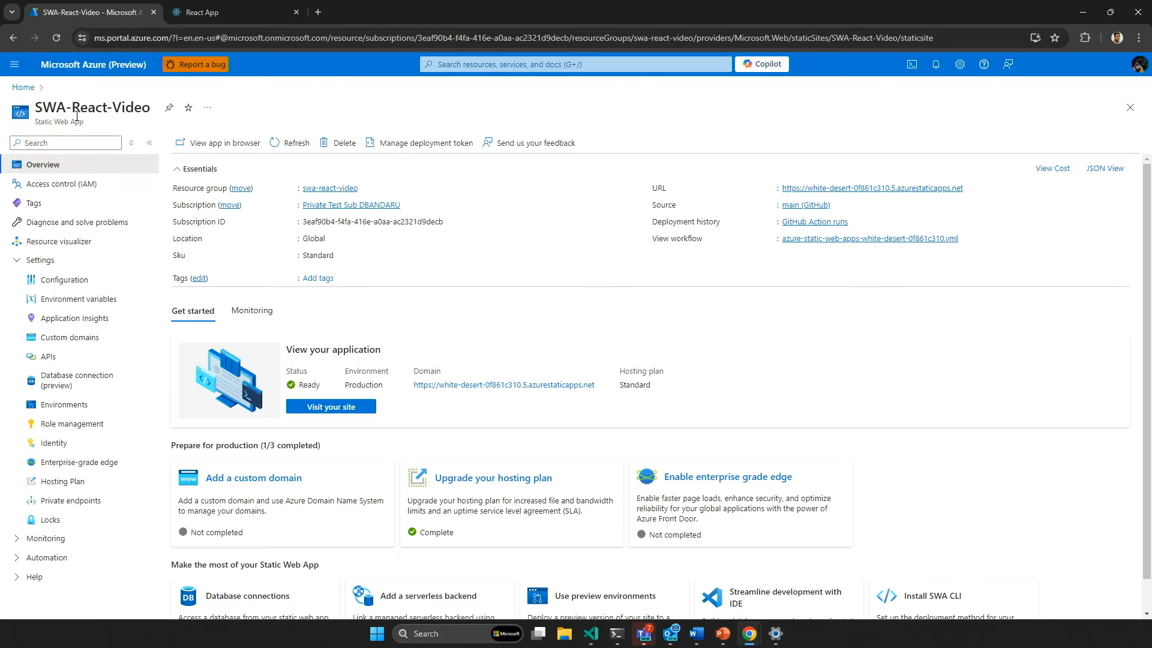
click(24, 87)
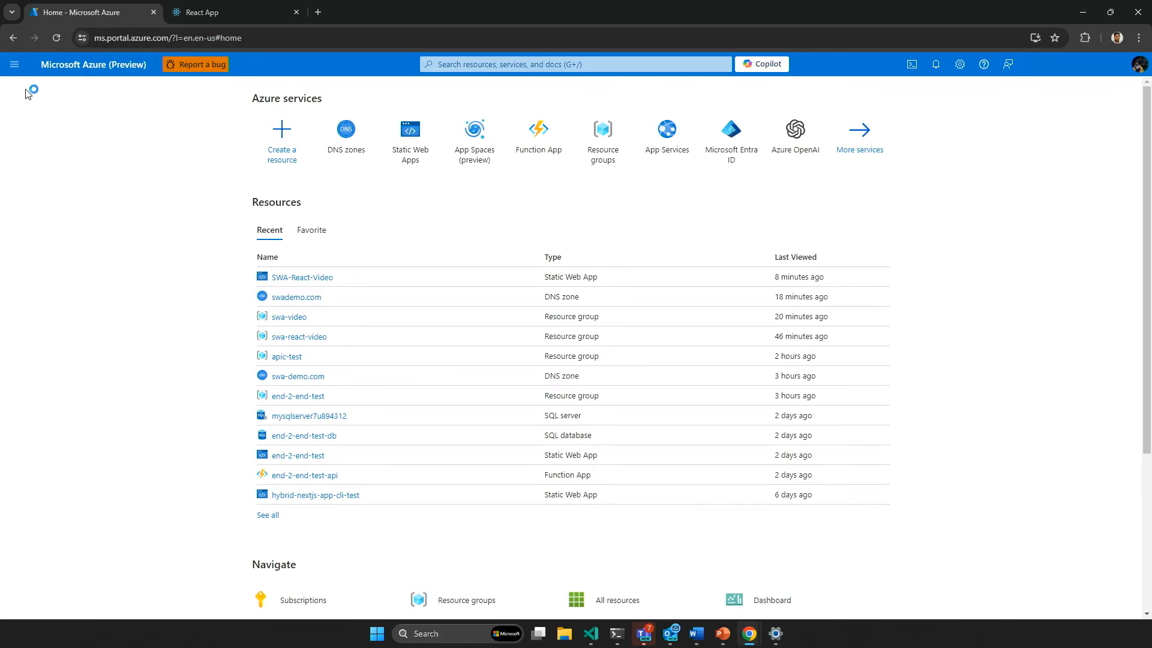
click(539, 129)
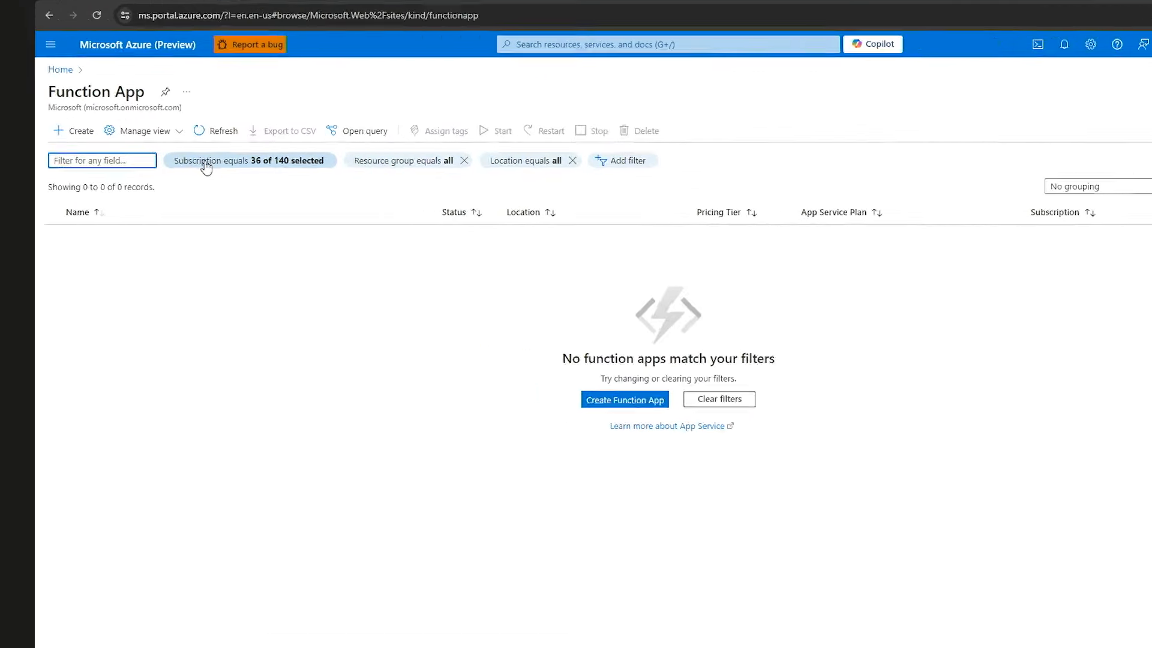
- Filter the function app list to only the private test subscription and open the swa-video function app
click(206, 168)
click(187, 242)
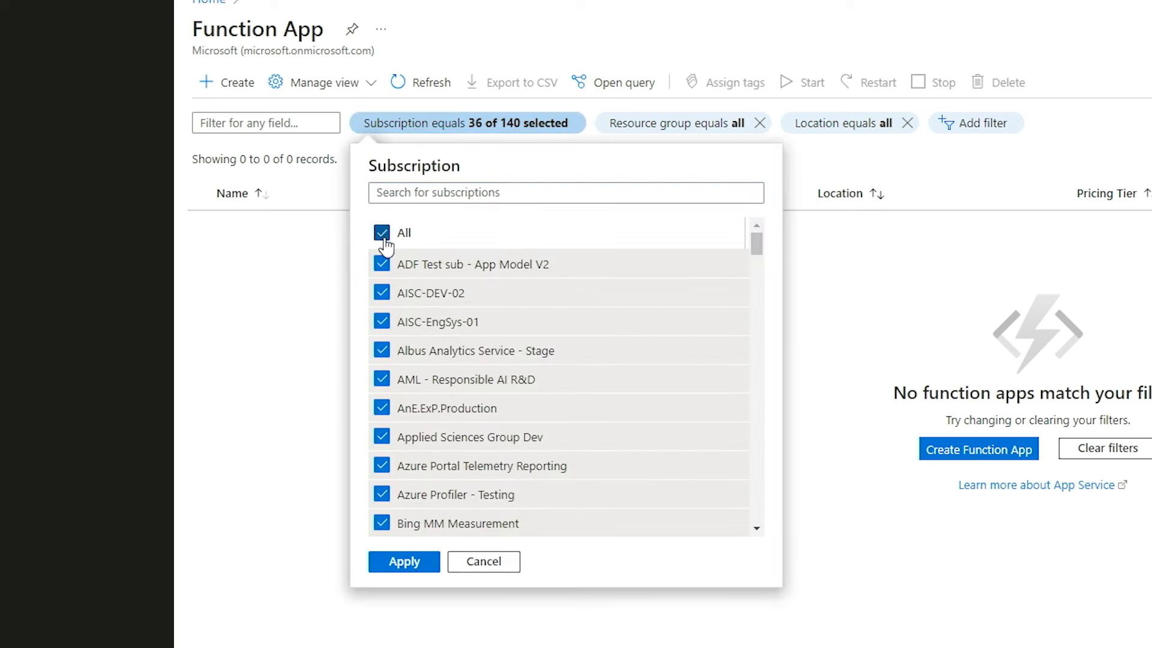
click(382, 232)
click(411, 193)
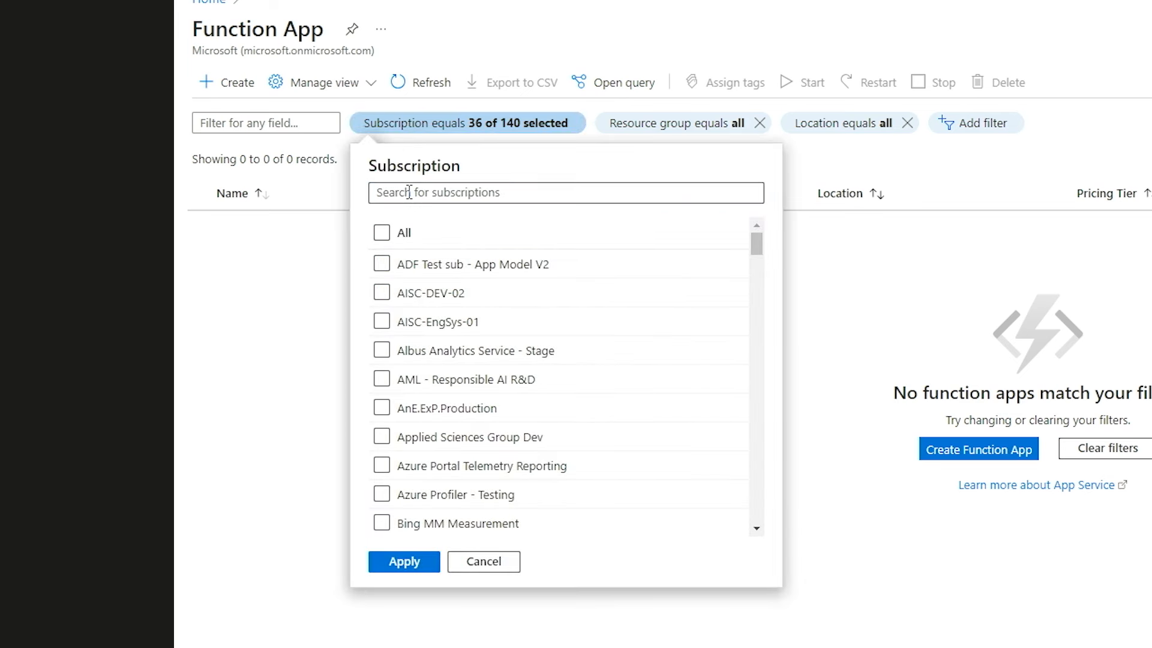
text(dbandaru)
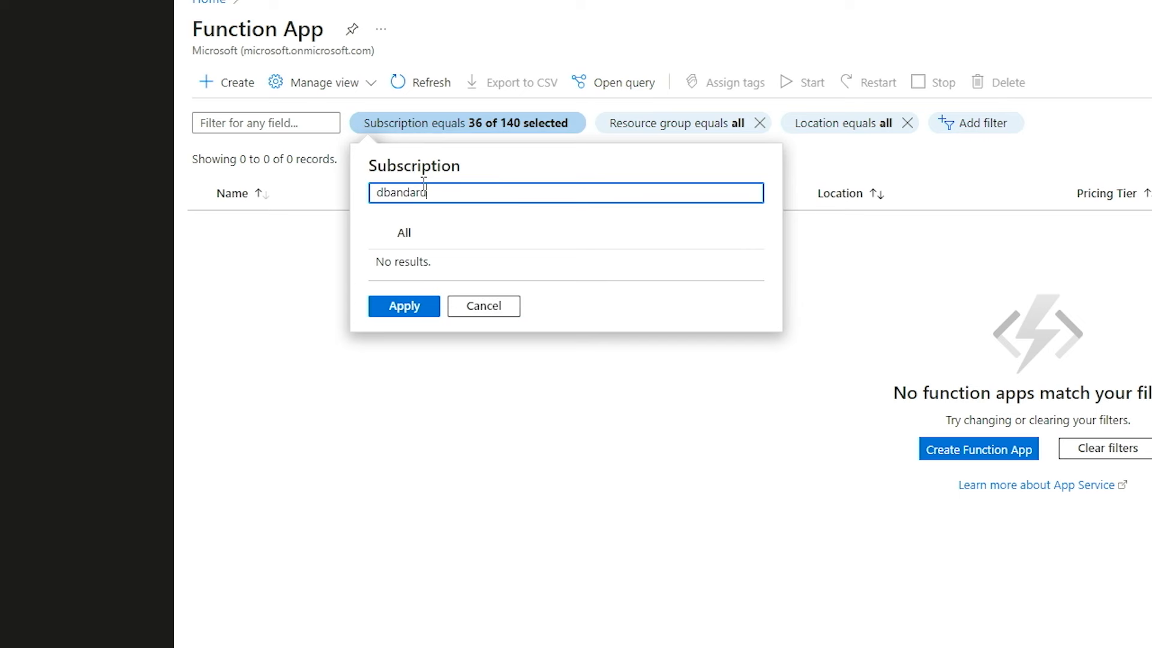
click(384, 266)
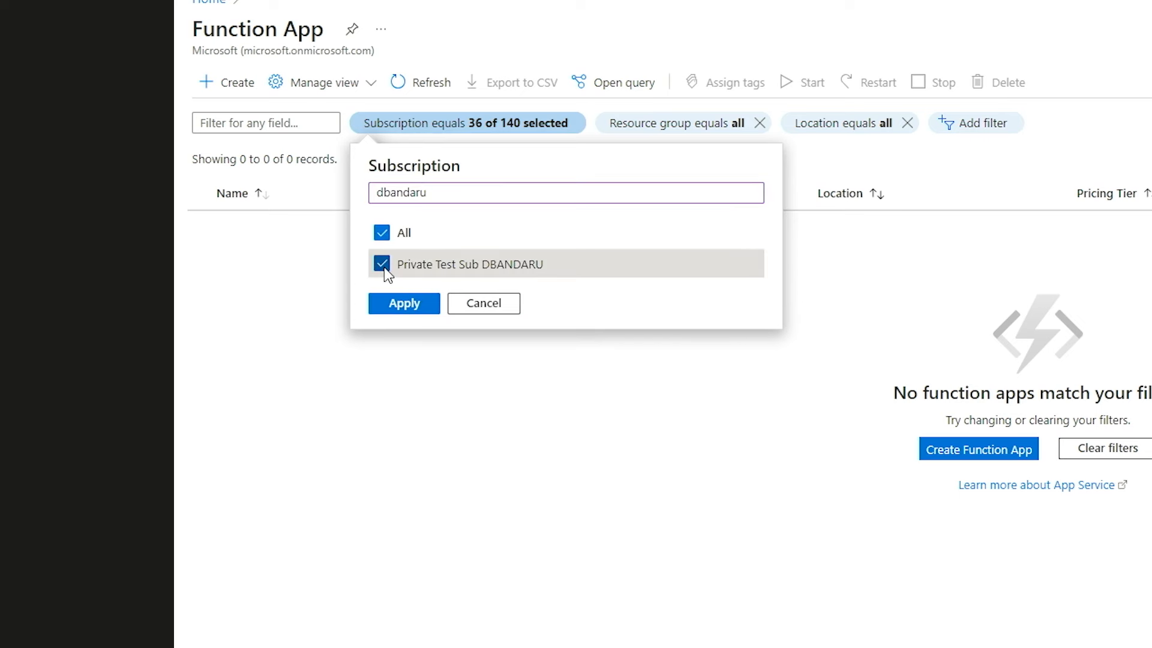
click(400, 305)
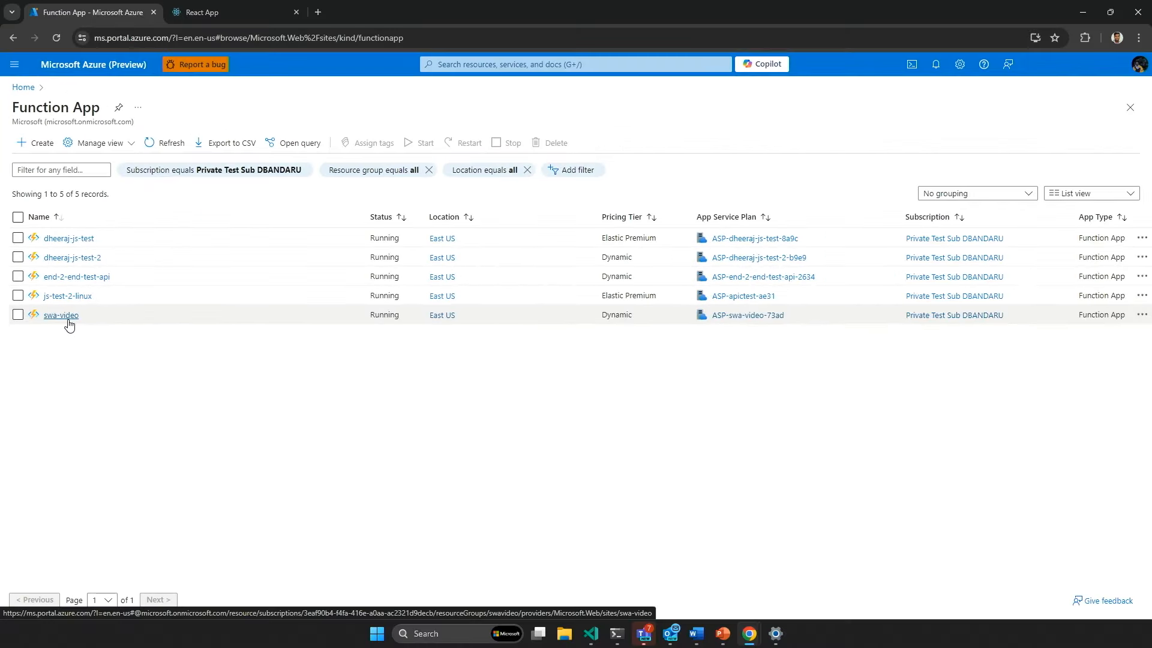
click(277, 346)
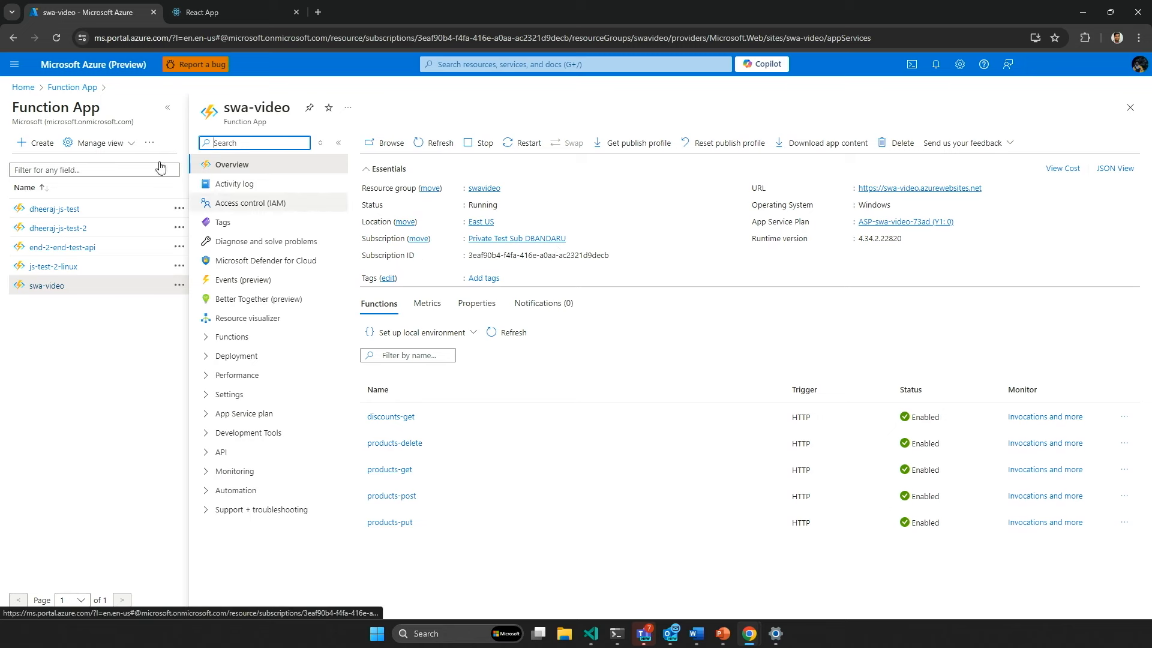
- In the SWA-React-Video static web app's APIs settings, link the swa-video function app with the (default) slot as the Production backend
click(20, 89)
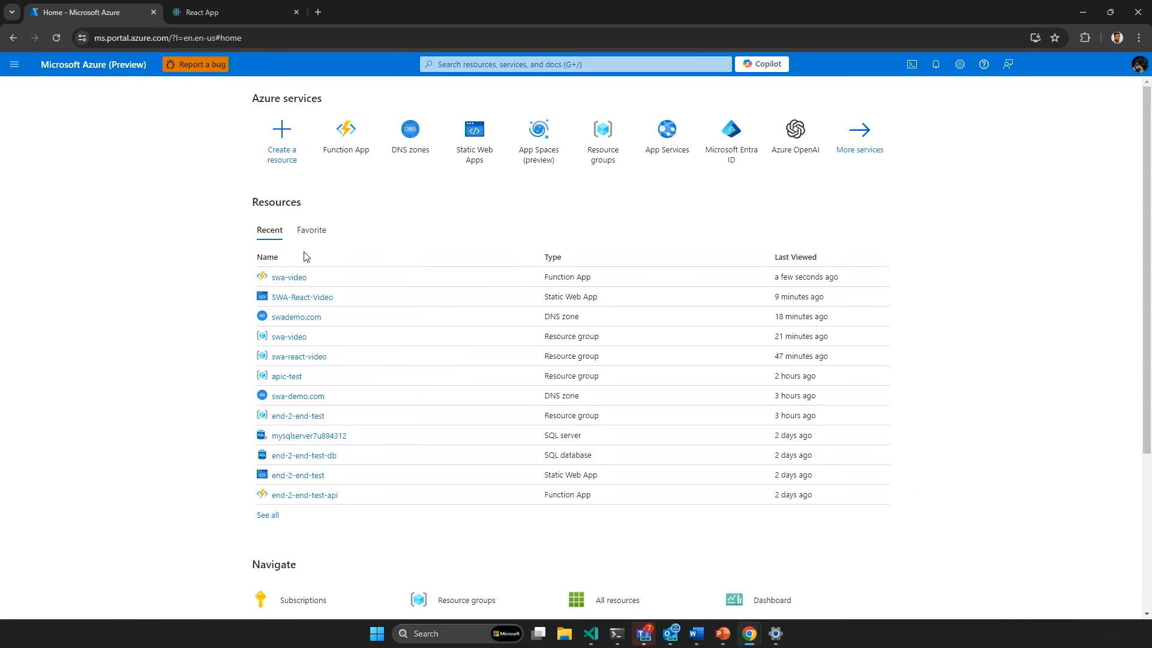
click(326, 300)
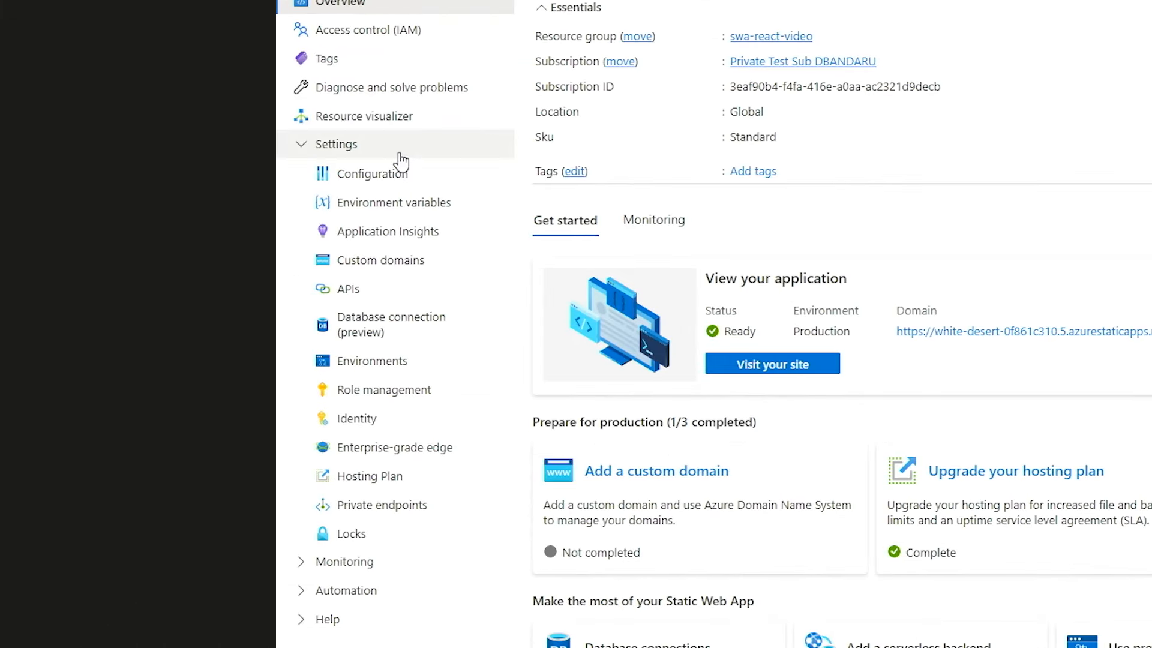
click(410, 298)
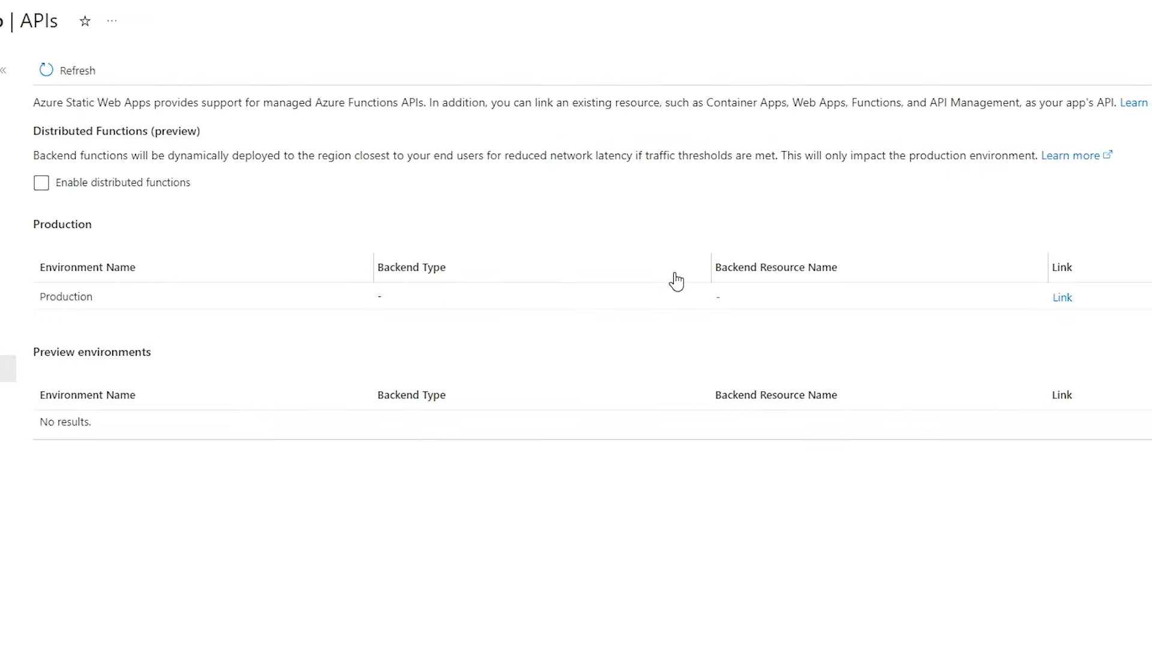
click(1063, 298)
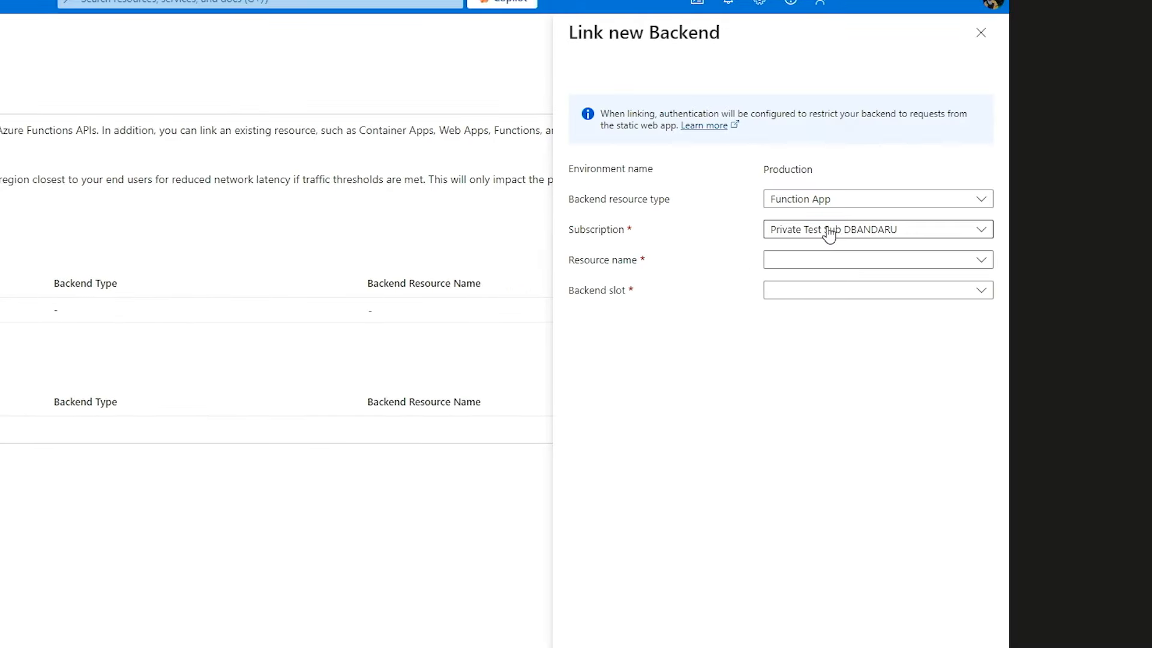
click(786, 263)
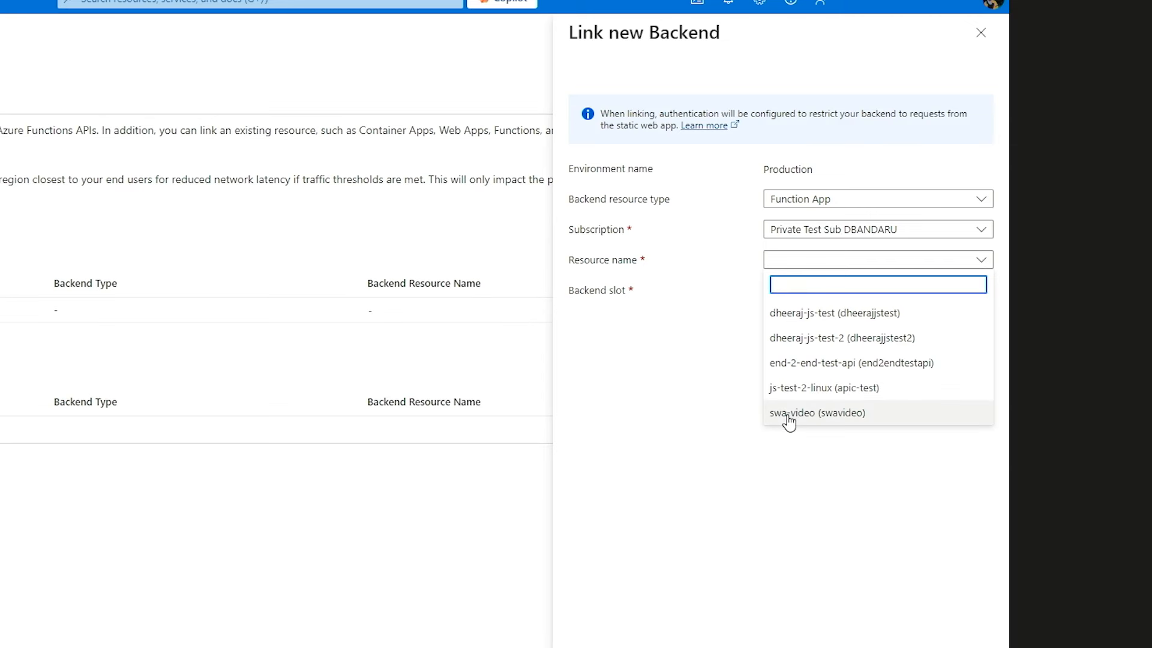
click(788, 416)
click(795, 294)
click(797, 327)
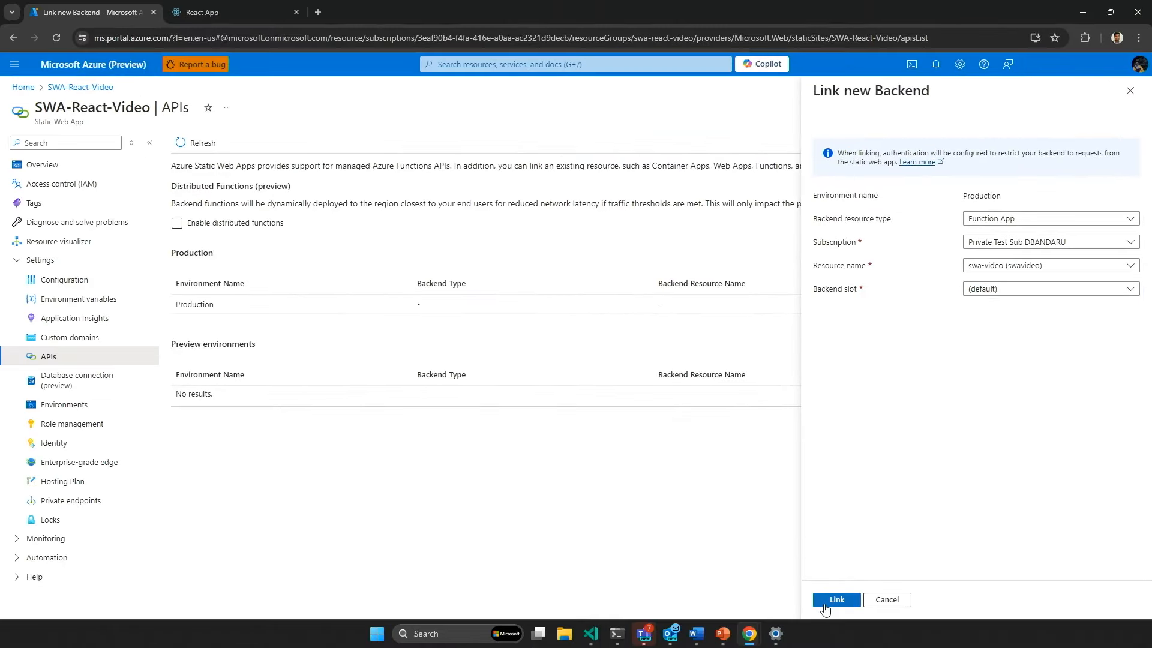
click(826, 606)
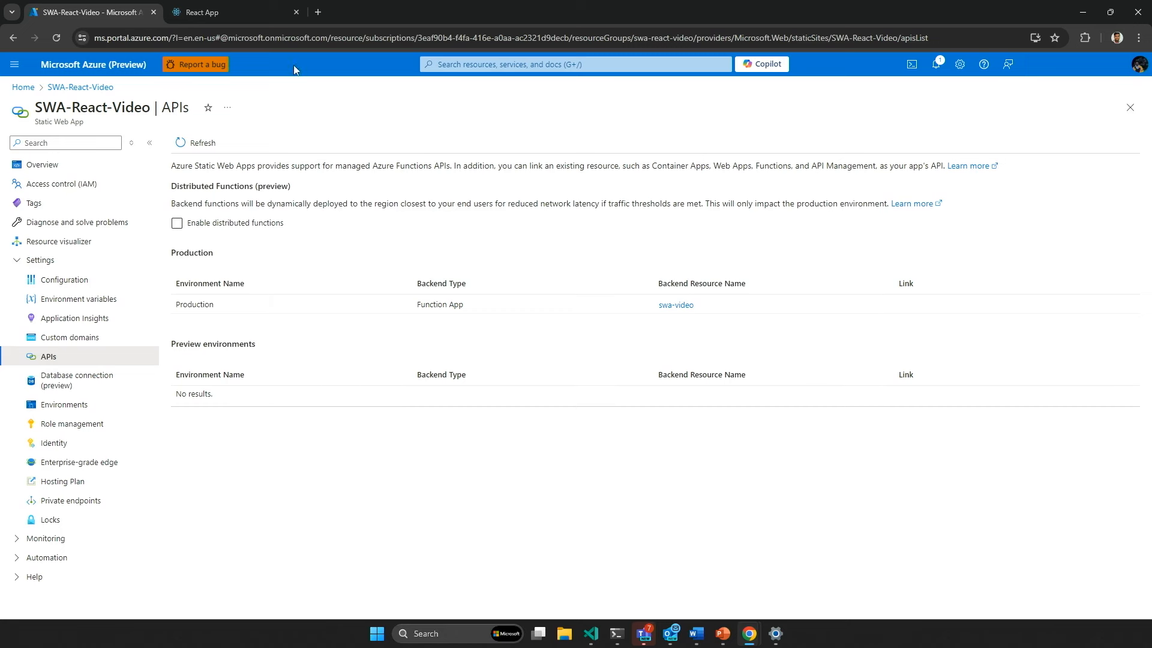
click(294, 12)
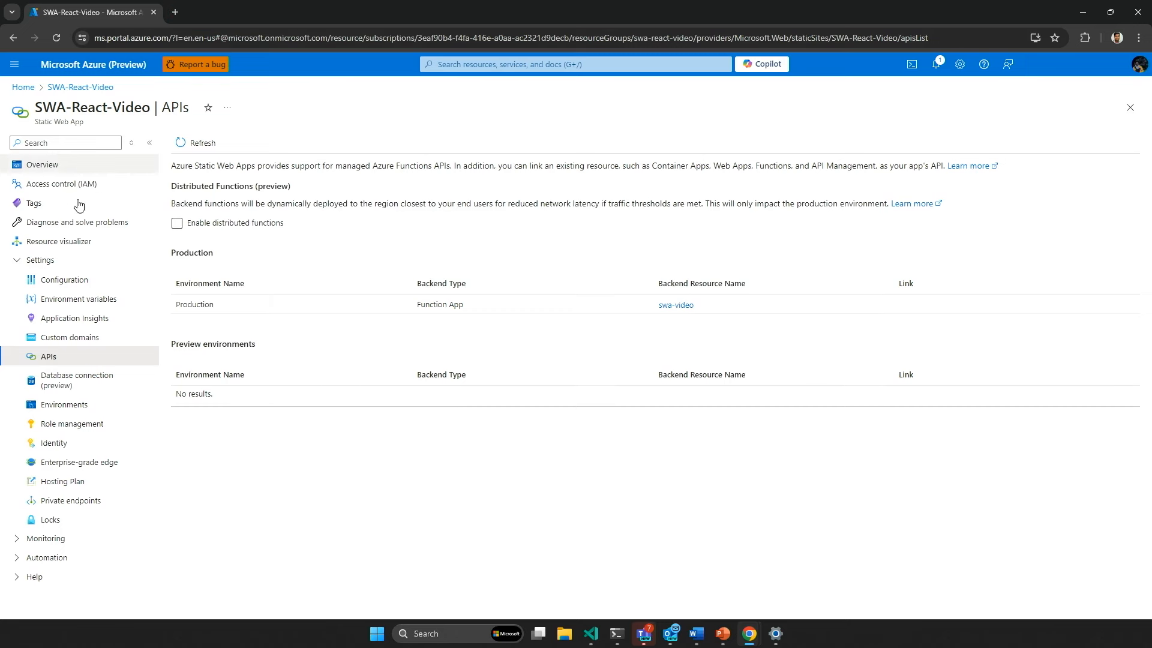
click(44, 169)
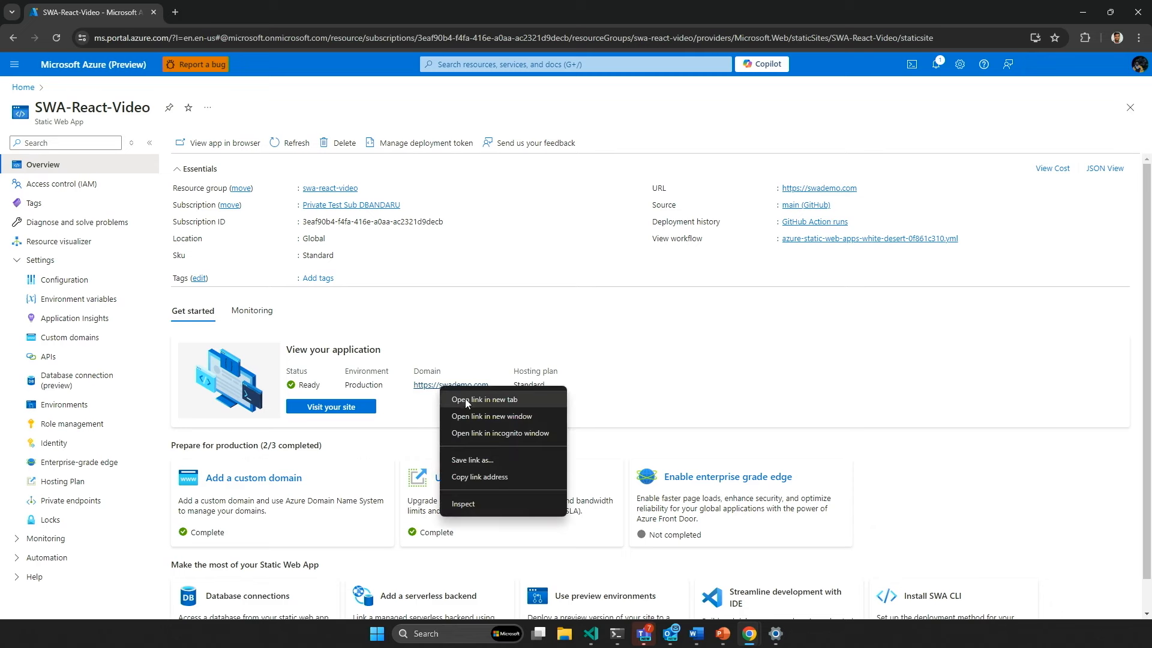
click(466, 400)
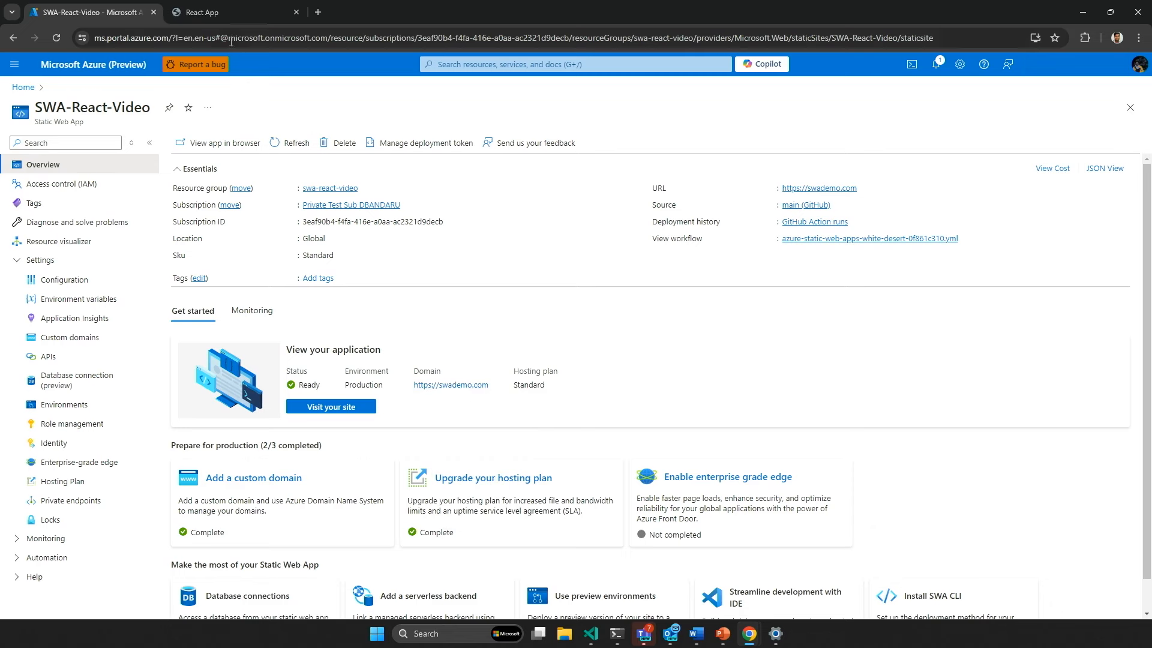
- On the swademo.com site, sign in with the already signed-in GitHub account and open My List
click(225, 12)
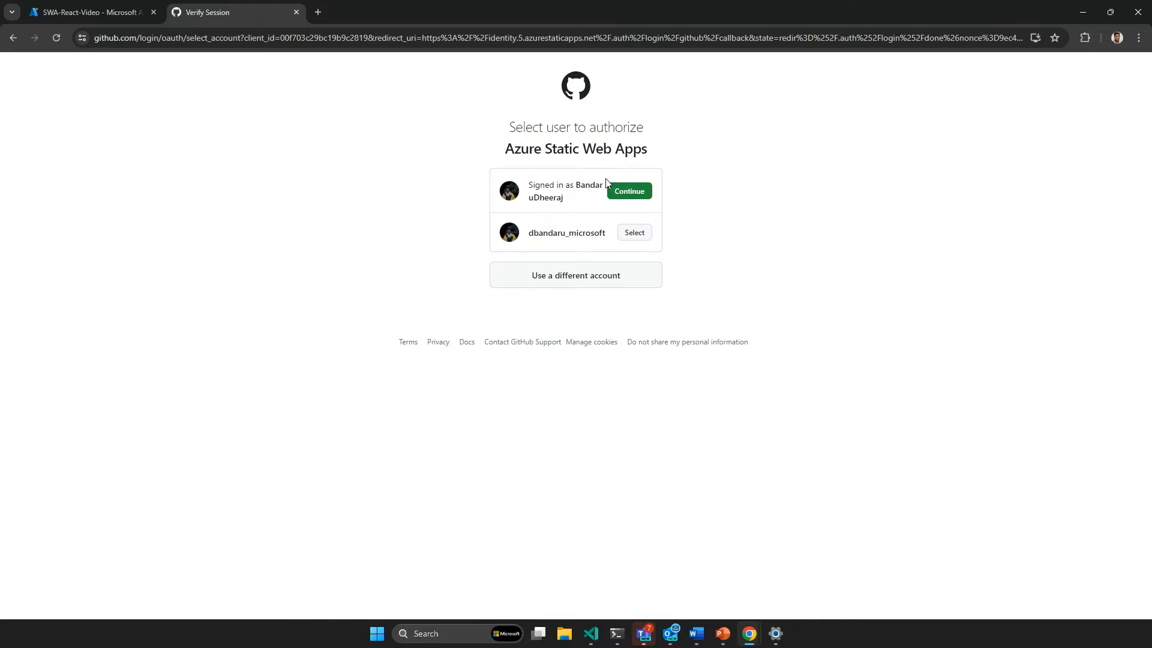
click(640, 190)
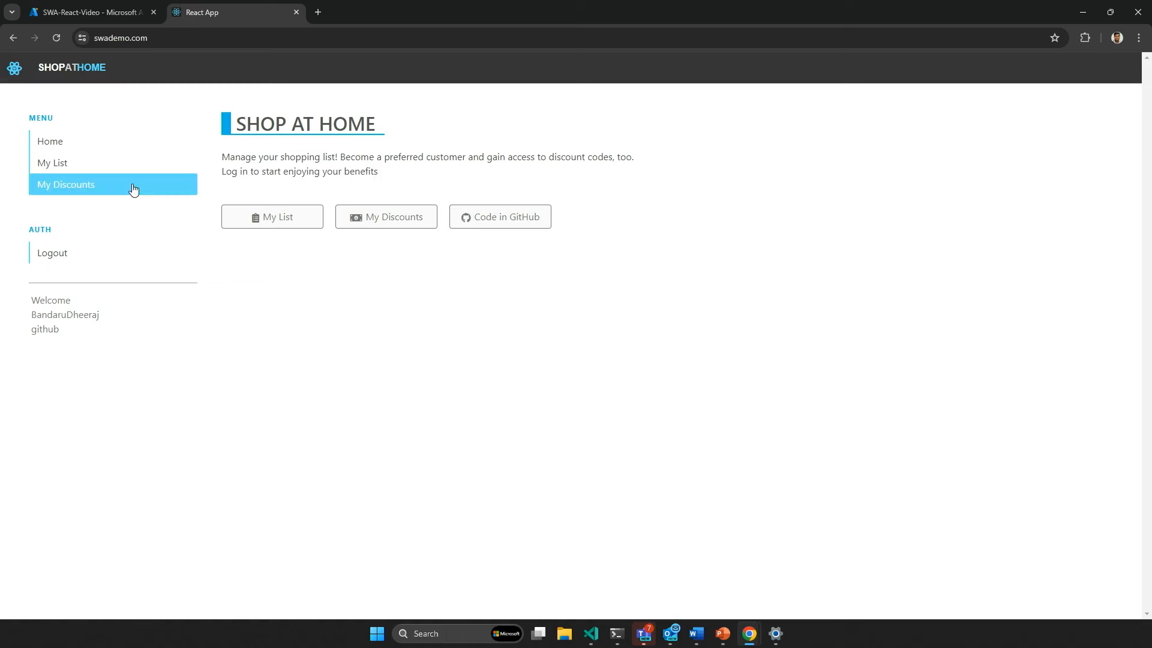
click(92, 165)
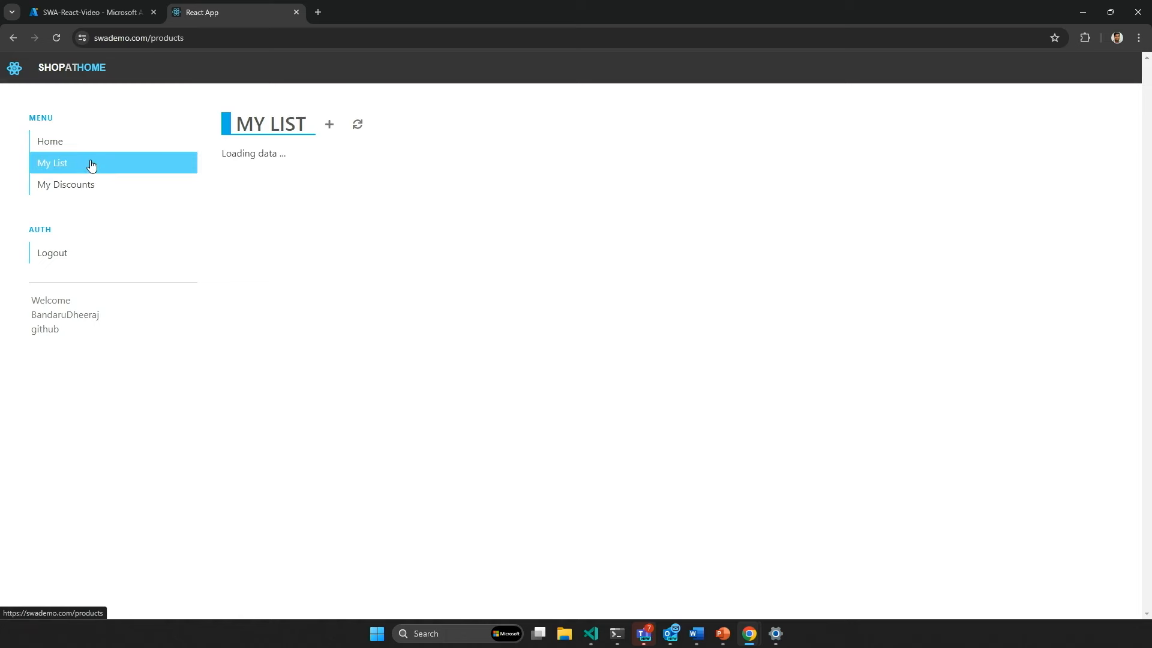